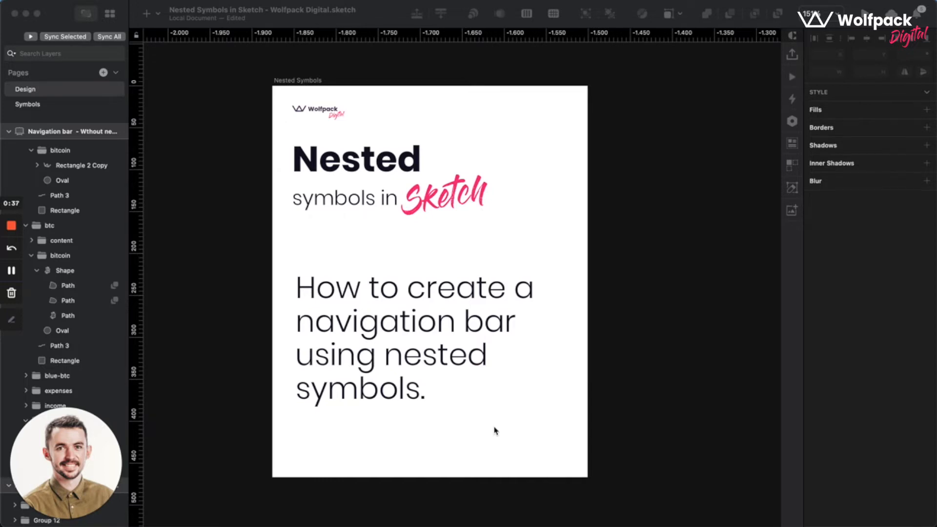
Examine the menu items and layout on the navigation bar artboard made without nested symbols.
{"action": "scroll", "coordinate": [657, 427], "scroll_direction": "right", "scroll_amount": 15}
{"action": "scroll", "coordinate": [657, 427], "scroll_direction": "up", "scroll_amount": 3}
{"action": "scroll", "coordinate": [657, 426], "scroll_direction": "right", "scroll_amount": 2}
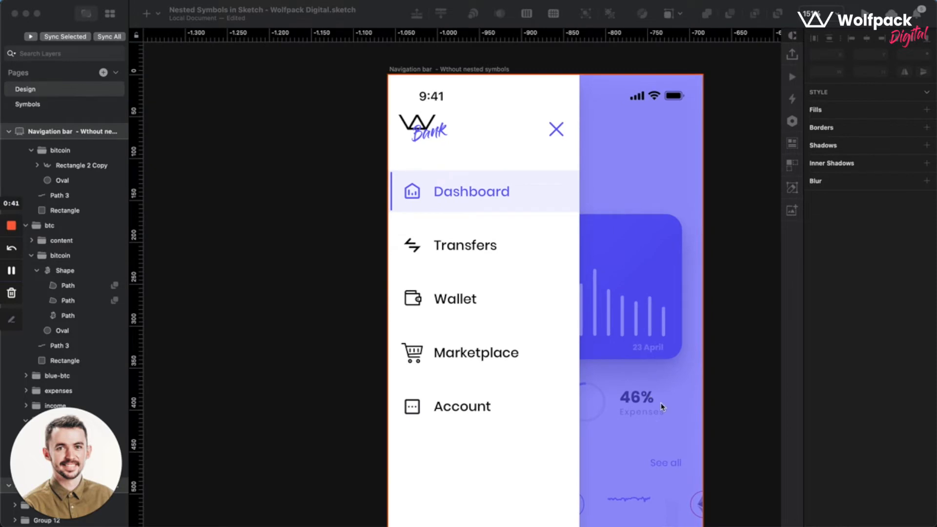
{"action": "scroll", "coordinate": [663, 406], "scroll_direction": "down", "scroll_amount": 2}
{"action": "scroll", "coordinate": [663, 407], "scroll_direction": "right", "scroll_amount": 2}
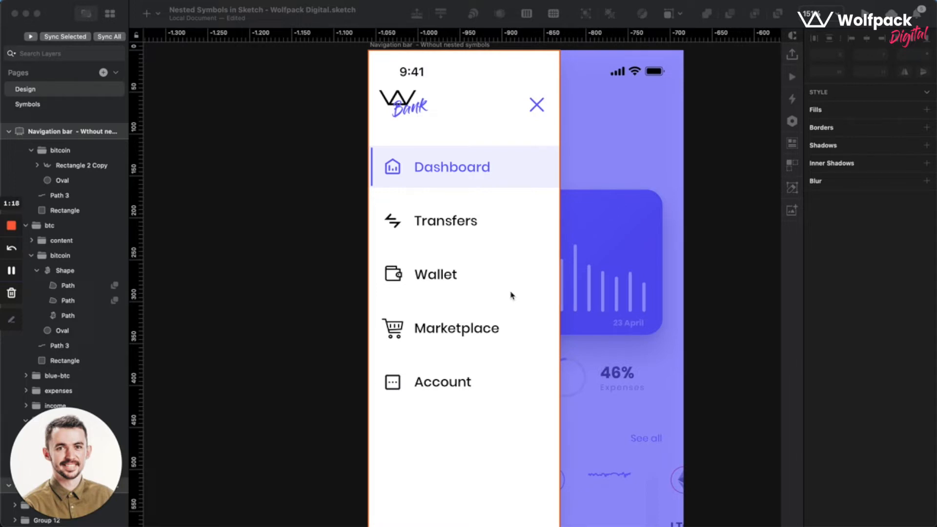
{"action": "scroll", "coordinate": [597, 253], "scroll_direction": "right", "scroll_amount": 1}
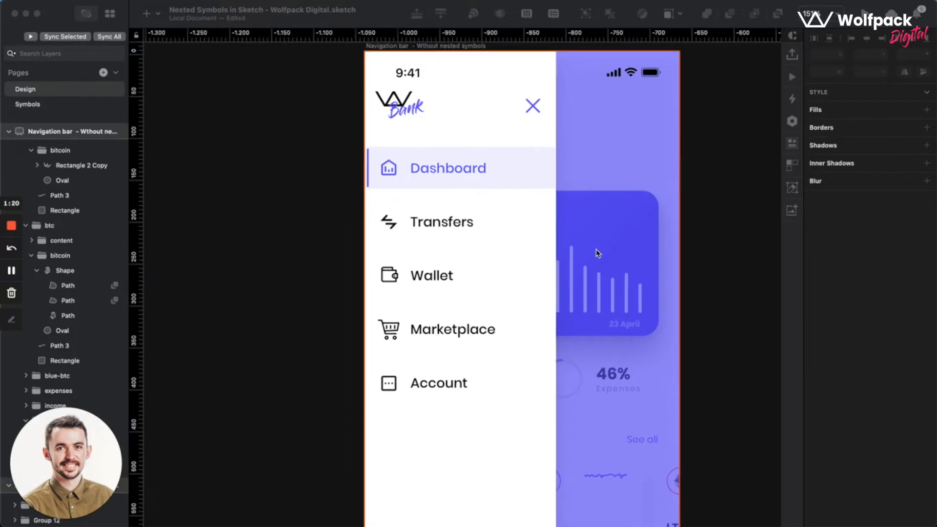
Convert the menu group on the "Navigation bar - With nested symbols" artboard into a symbol named "navbar", sent to the Symbols page.
{"action": "scroll", "coordinate": [598, 253], "scroll_direction": "right", "scroll_amount": 15}
{"action": "scroll", "coordinate": [596, 253], "scroll_direction": "right", "scroll_amount": 2}
{"action": "scroll", "coordinate": [596, 253], "scroll_direction": "up", "scroll_amount": 2}
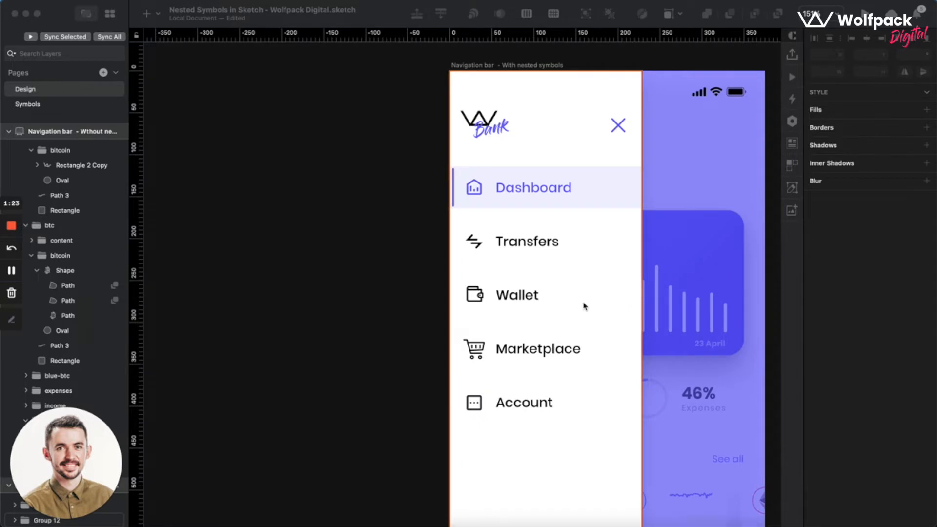
{"action": "left_click", "coordinate": [544, 144]}
{"action": "right_click", "coordinate": [527, 273]}
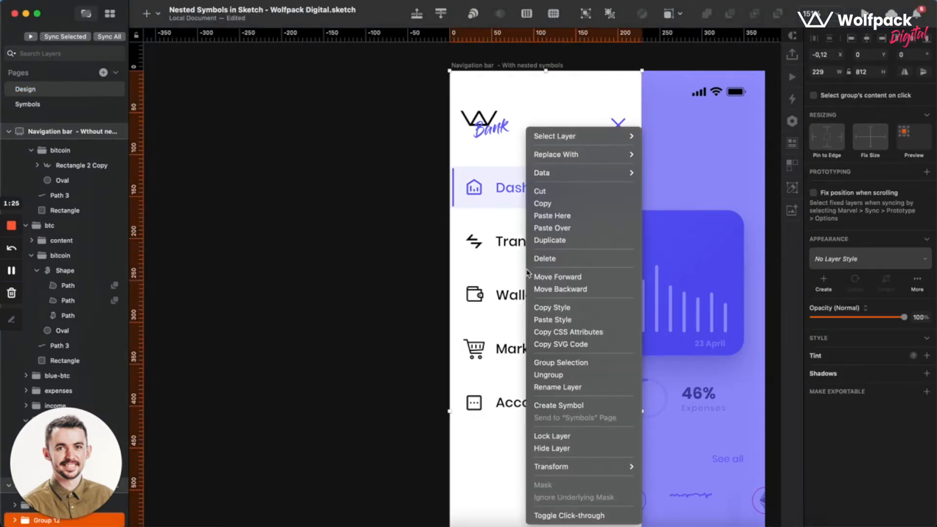
{"action": "left_click", "coordinate": [467, 387]}
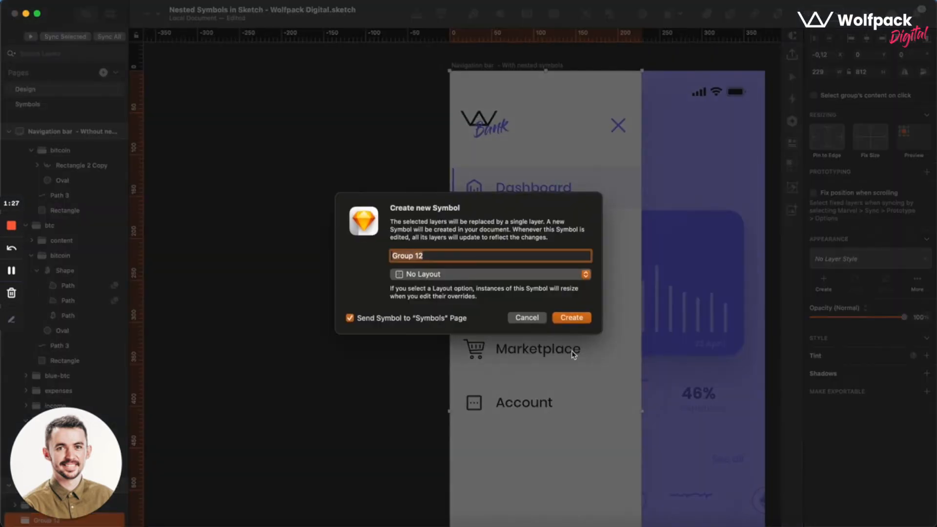
{"action": "key", "text": "BackSpace"}
{"action": "type", "text": "navbar"}
{"action": "left_click", "coordinate": [572, 318]}
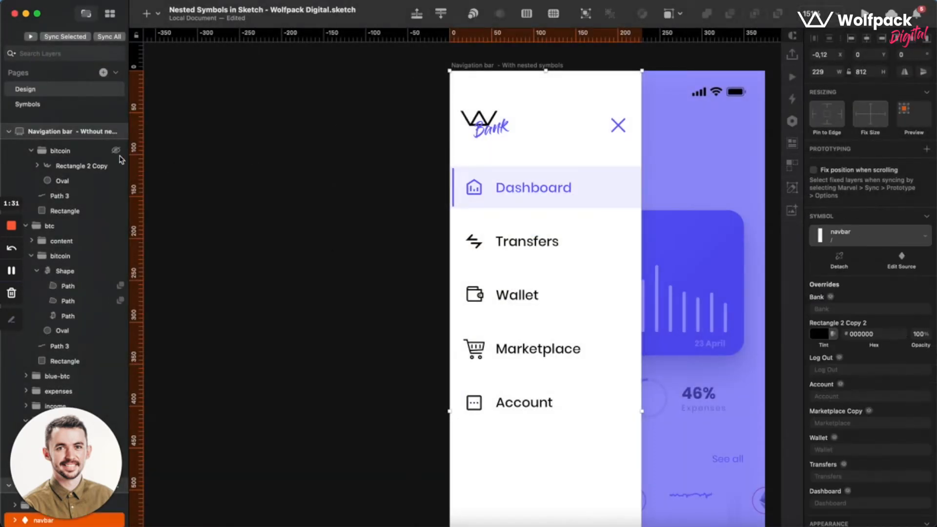
Open the Symbols page and bring up the source of the navbar symbol.
{"action": "left_click", "coordinate": [28, 104]}
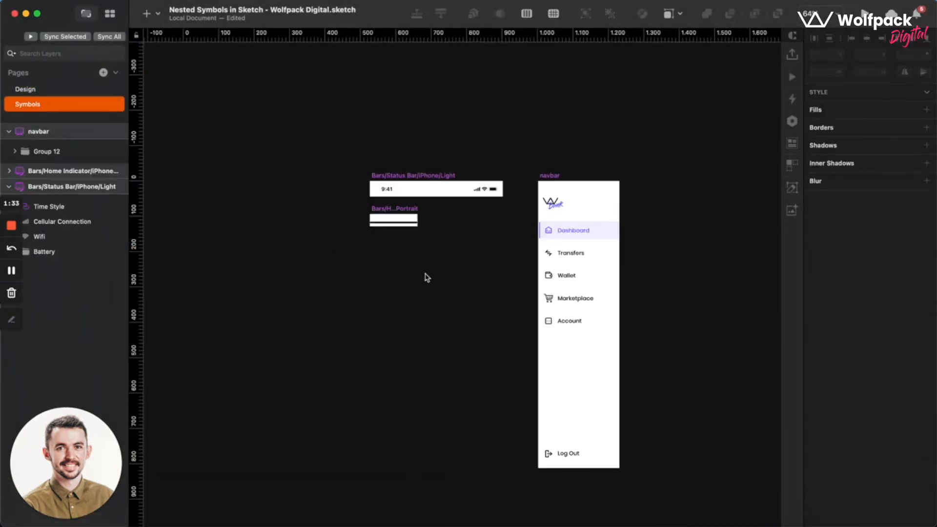
{"action": "scroll", "coordinate": [676, 243], "scroll_direction": "up", "scroll_amount": 5}
{"action": "scroll", "coordinate": [532, 277], "scroll_direction": "down", "scroll_amount": 1}
{"action": "scroll", "coordinate": [532, 276], "scroll_direction": "up", "scroll_amount": 4}
{"action": "scroll", "coordinate": [492, 288], "scroll_direction": "down", "scroll_amount": 1}
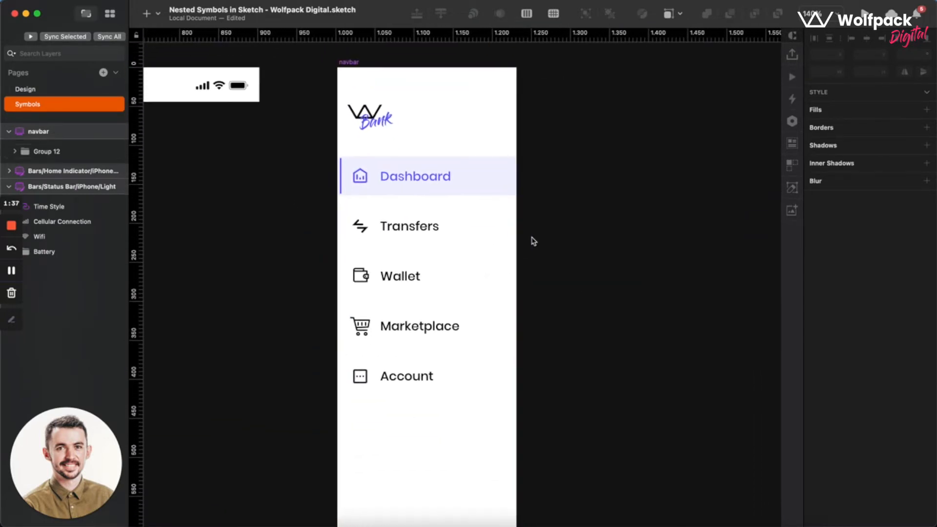
{"action": "scroll", "coordinate": [534, 242], "scroll_direction": "up", "scroll_amount": 2}
{"action": "scroll", "coordinate": [534, 241], "scroll_direction": "right", "scroll_amount": 2}
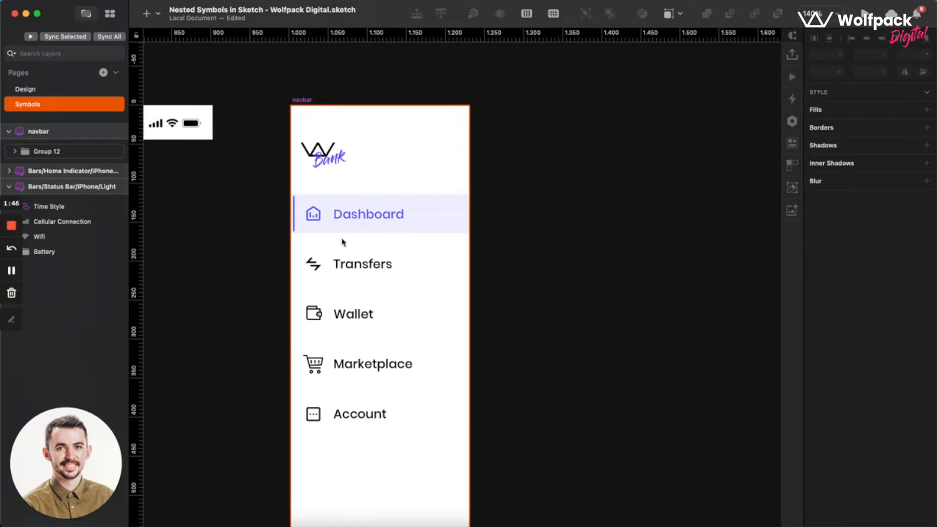
Create a symbol named "item/active" without a layout from the highlighted Dashboard item group inside the navbar symbol.
{"action": "left_click", "coordinate": [327, 228]}
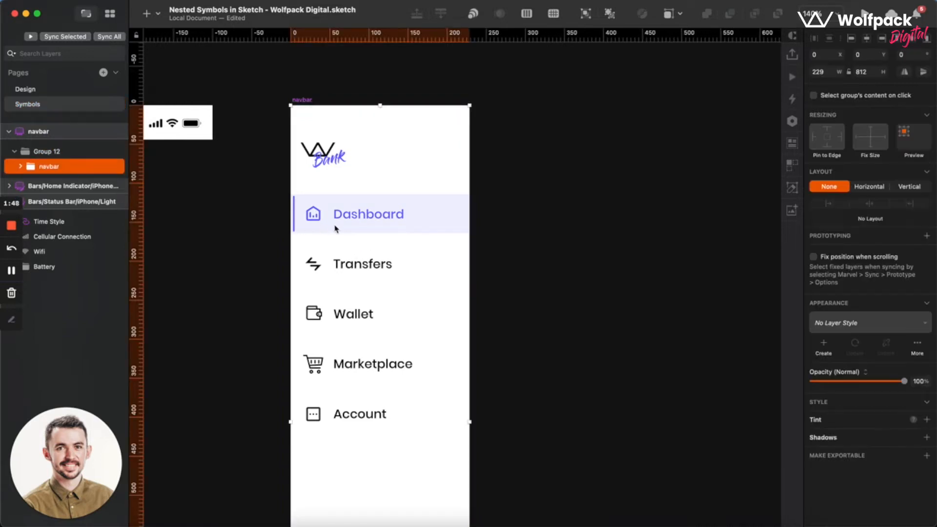
{"action": "double_click", "coordinate": [336, 229]}
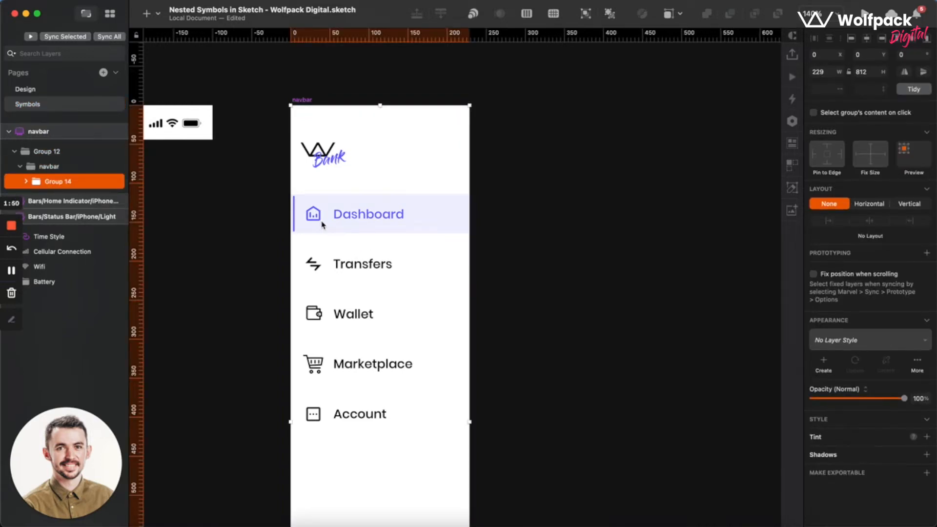
{"action": "double_click", "coordinate": [322, 224]}
{"action": "right_click", "coordinate": [335, 227]}
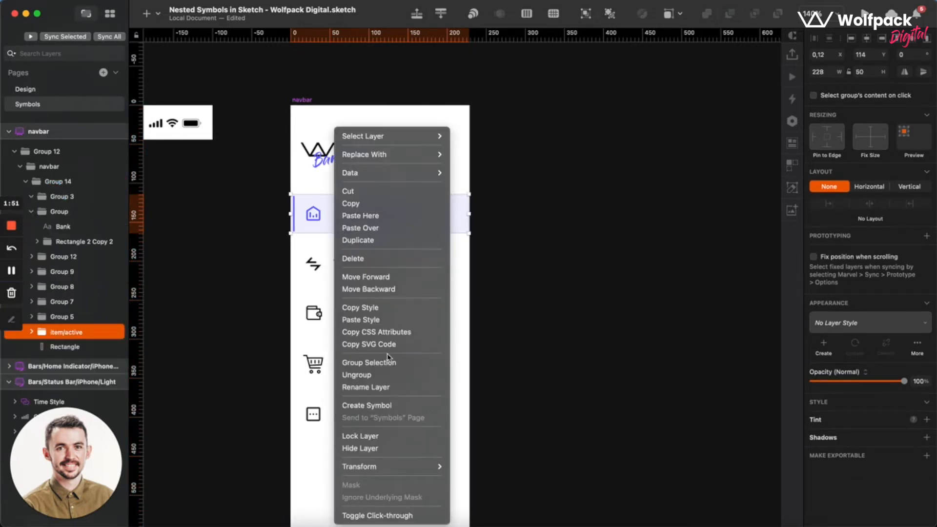
{"action": "left_click", "coordinate": [367, 405]}
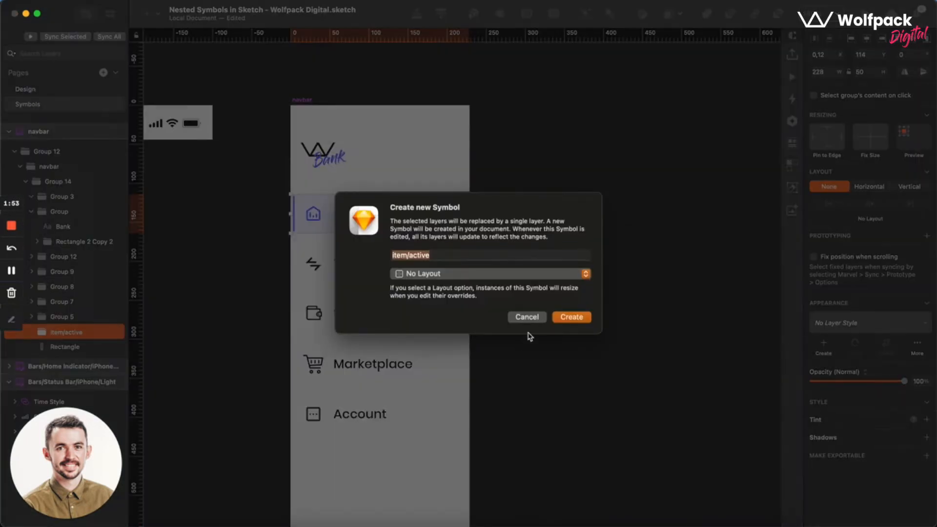
{"action": "left_click", "coordinate": [435, 255]}
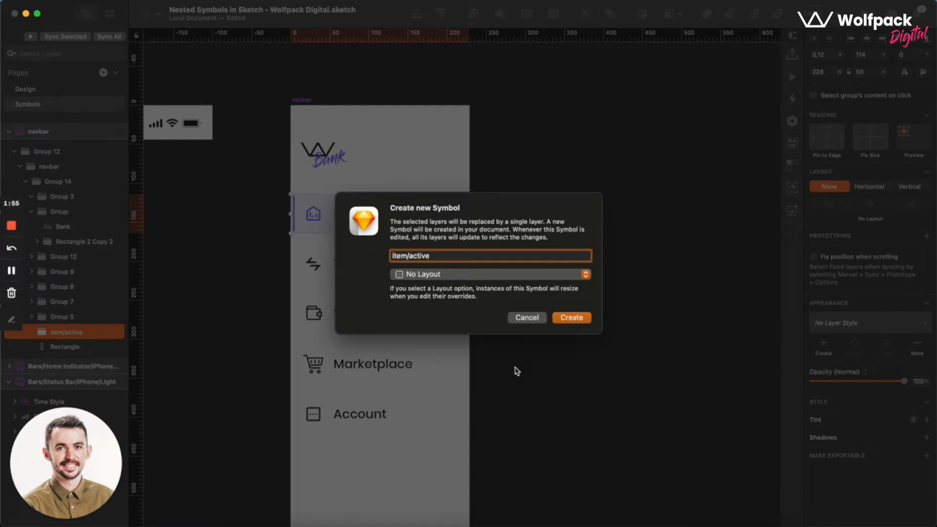
{"action": "left_click", "coordinate": [575, 320]}
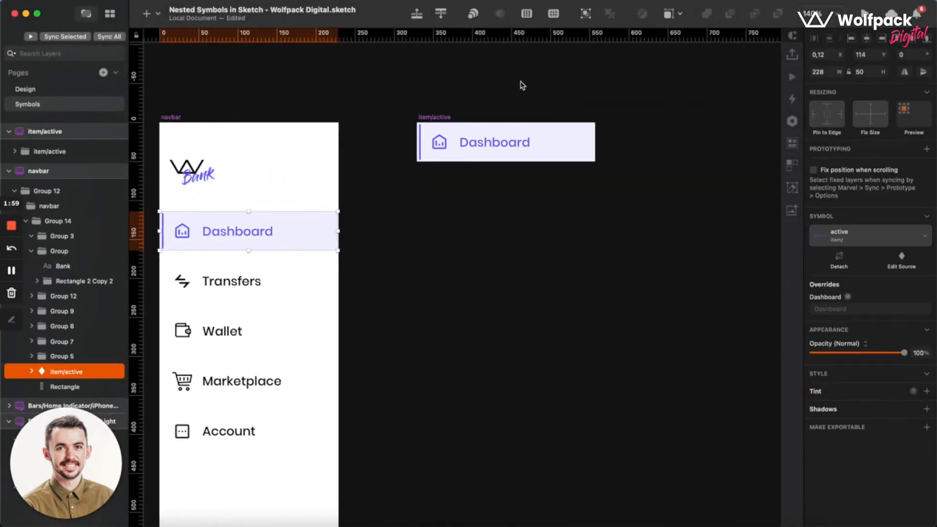
Duplicate the item/active symbol source below the original at Y about 95 and rename the copy "item/idle".
{"action": "left_click", "coordinate": [370, 143]}
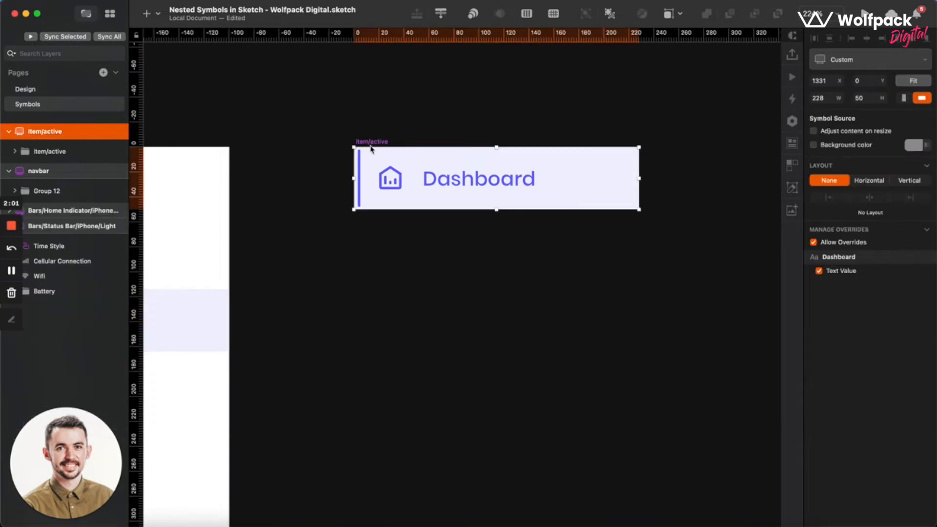
{"action": "left_click_drag", "start_coordinate": [370, 143], "coordinate": [372, 265]}
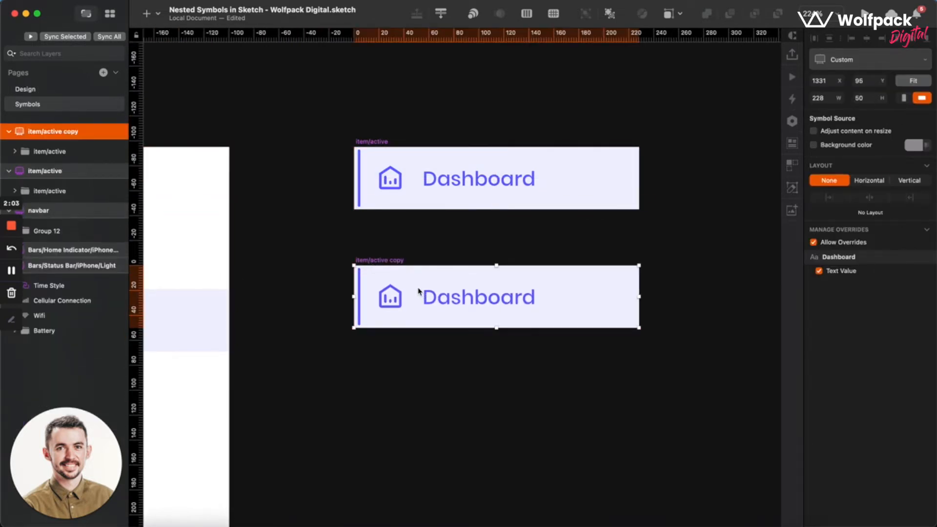
{"action": "double_click", "coordinate": [74, 132]}
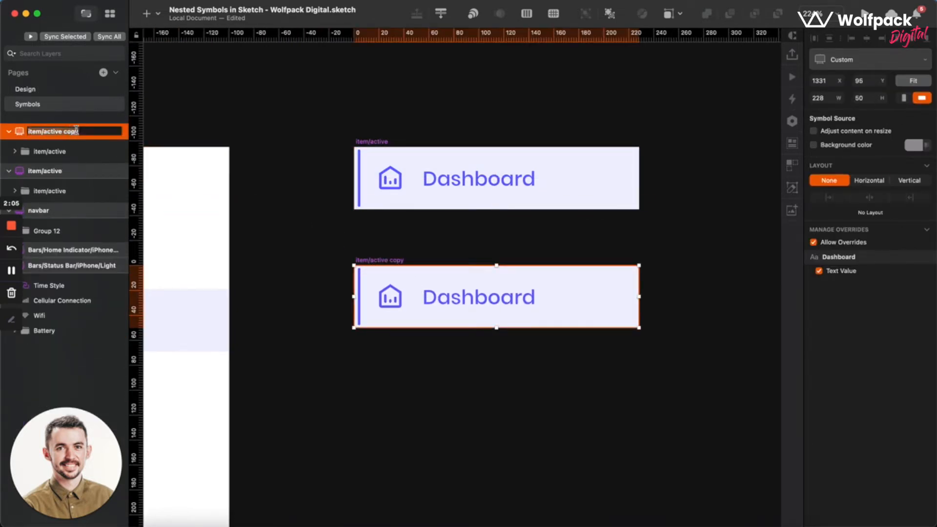
{"action": "key", "text": "BackSpace"}
{"action": "key", "text": "BackSpace"}
{"action": "key", "text": "BackSpace"}
{"action": "key", "text": "BackSpace"}
{"action": "type", "text": "idle"}
{"action": "key", "text": "Return"}
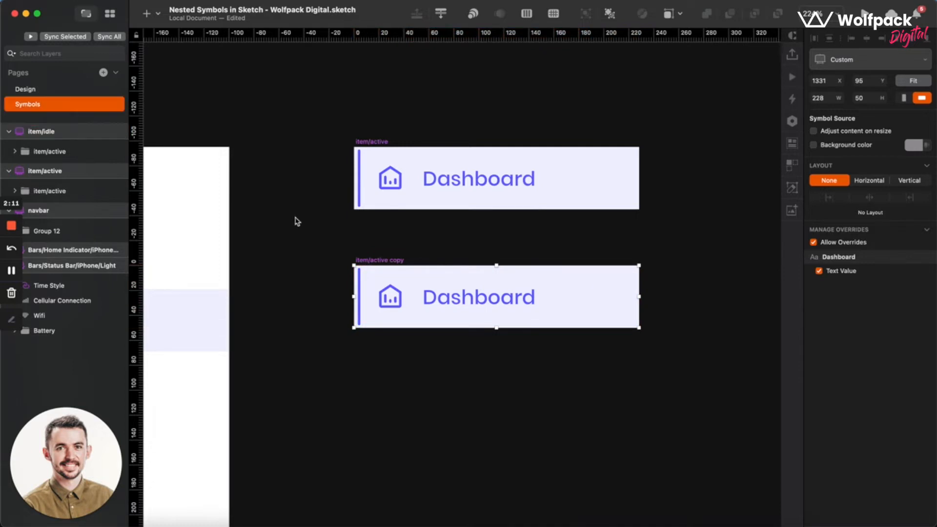
{"action": "left_click", "coordinate": [296, 288]}
Delete the lavender background and the purple vertical accent bar from the item/idle symbol.
{"action": "scroll", "coordinate": [390, 286], "scroll_direction": "left", "scroll_amount": 2}
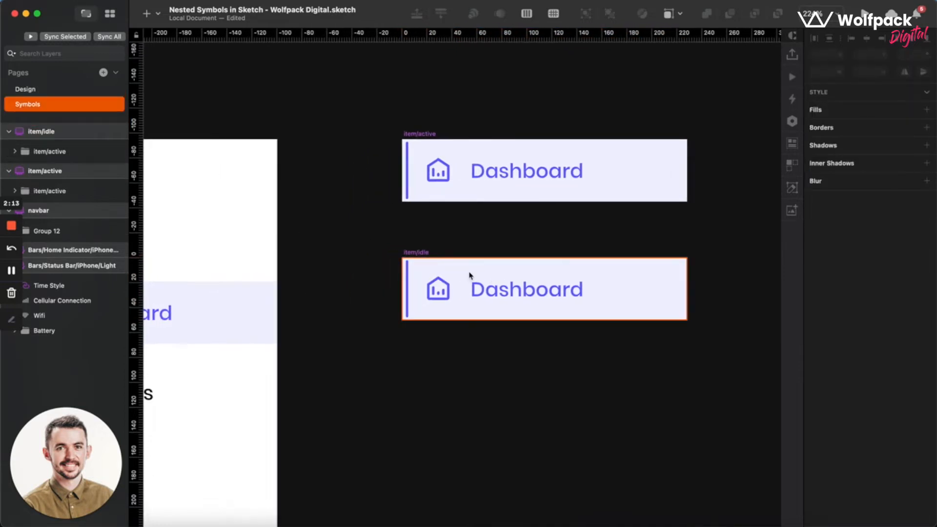
{"action": "left_click", "coordinate": [471, 274]}
{"action": "key", "text": "Delete"}
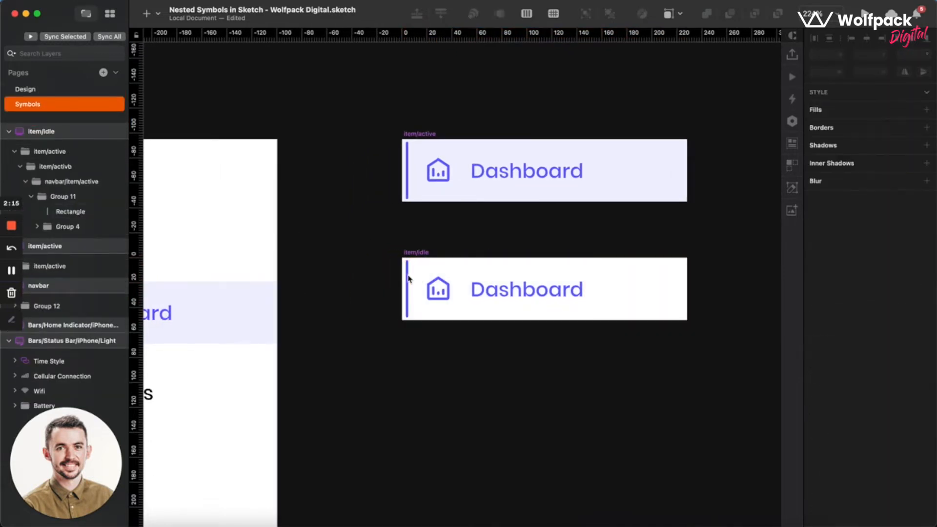
{"action": "left_click", "coordinate": [408, 279]}
{"action": "key", "text": "Delete"}
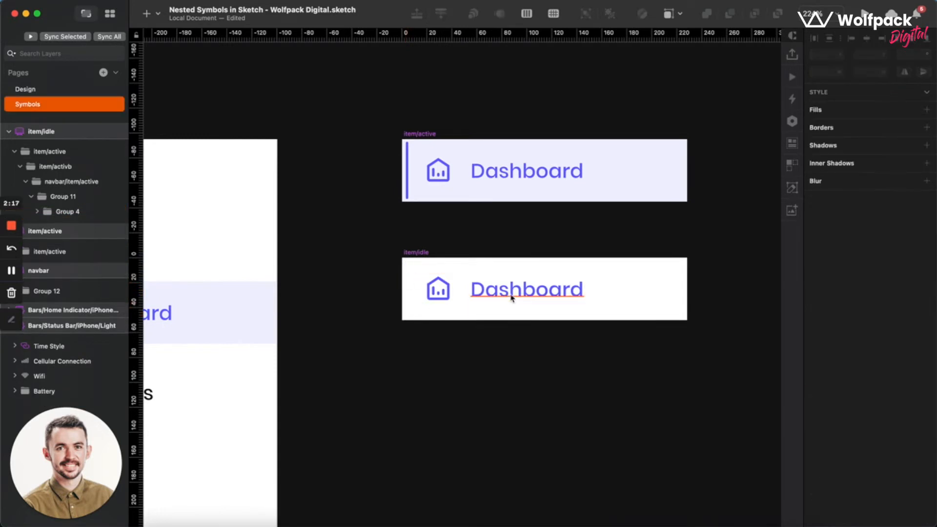
Change the Dashboard label's text color in the item/idle symbol to black.
{"action": "left_click", "coordinate": [917, 364]}
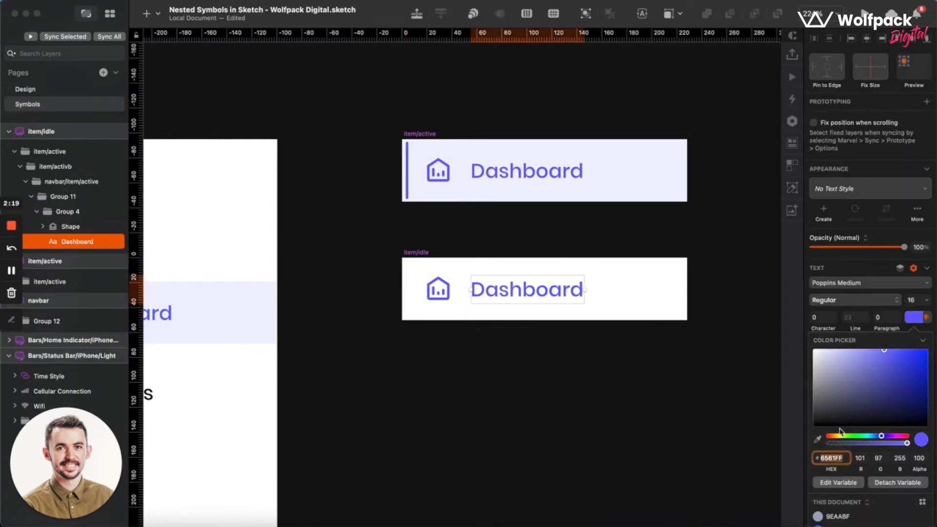
{"action": "left_click", "coordinate": [844, 414]}
{"action": "left_click_drag", "start_coordinate": [773, 453], "coordinate": [698, 506]}
{"action": "left_click", "coordinate": [543, 375]}
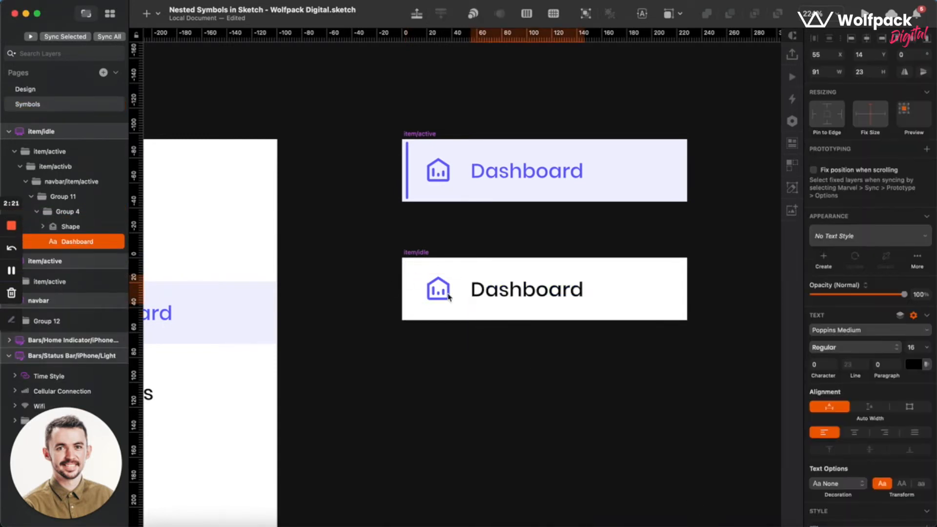
{"action": "scroll", "coordinate": [461, 278], "scroll_direction": "up", "scroll_amount": 2}
{"action": "left_click", "coordinate": [424, 294]}
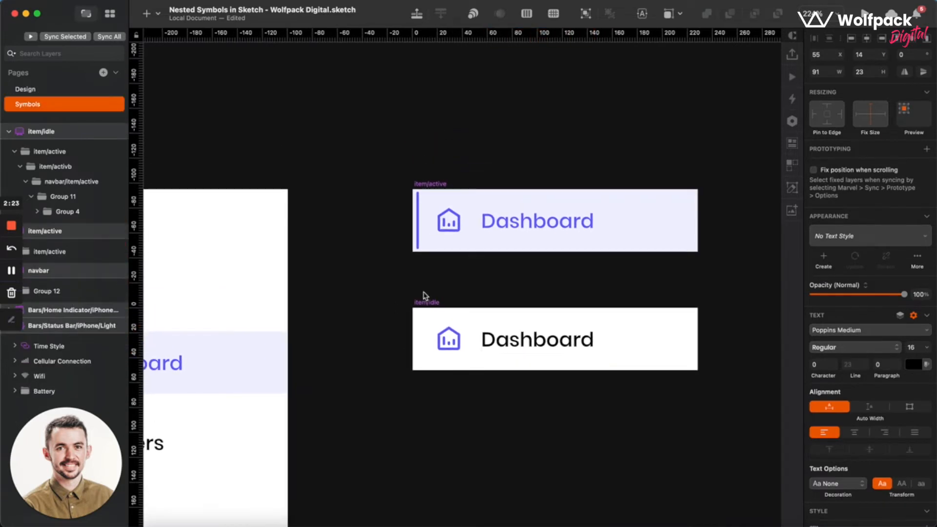
Create a symbol named "icon/active/dashboard" without a layout from the house icon shape in the item/active symbol.
{"action": "scroll", "coordinate": [424, 294], "scroll_direction": "right", "scroll_amount": 3}
{"action": "scroll", "coordinate": [306, 257], "scroll_direction": "left", "scroll_amount": 3}
{"action": "scroll", "coordinate": [475, 222], "scroll_direction": "down", "scroll_amount": 2}
{"action": "scroll", "coordinate": [545, 216], "scroll_direction": "up", "scroll_amount": 3}
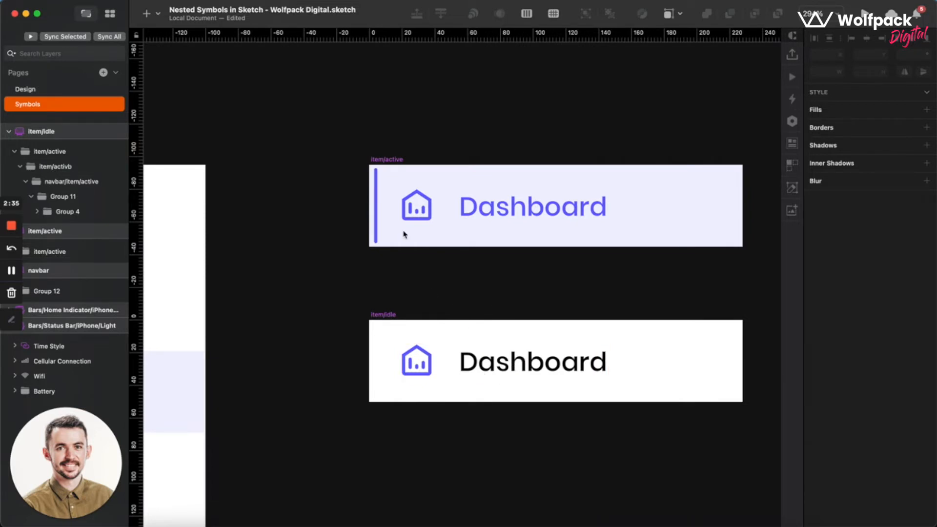
{"action": "left_click", "coordinate": [405, 214], "text": "super"}
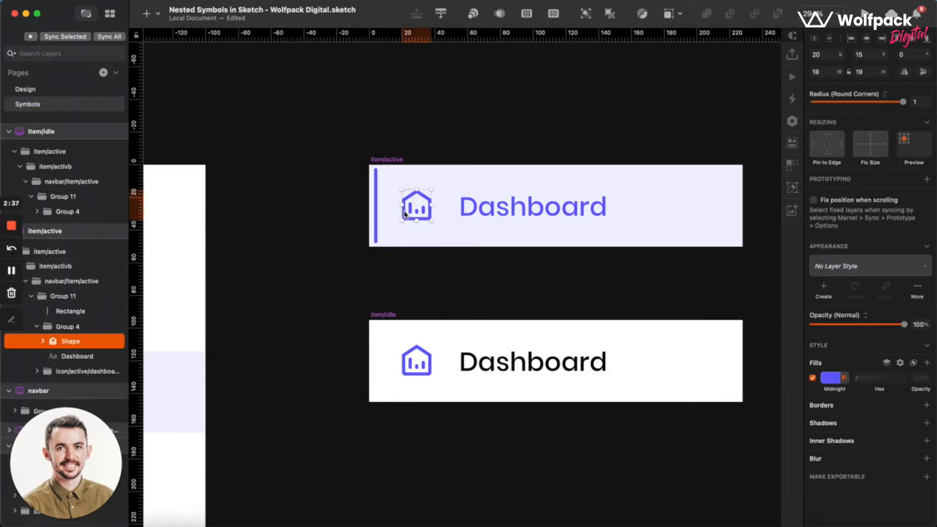
{"action": "right_click", "coordinate": [405, 214]}
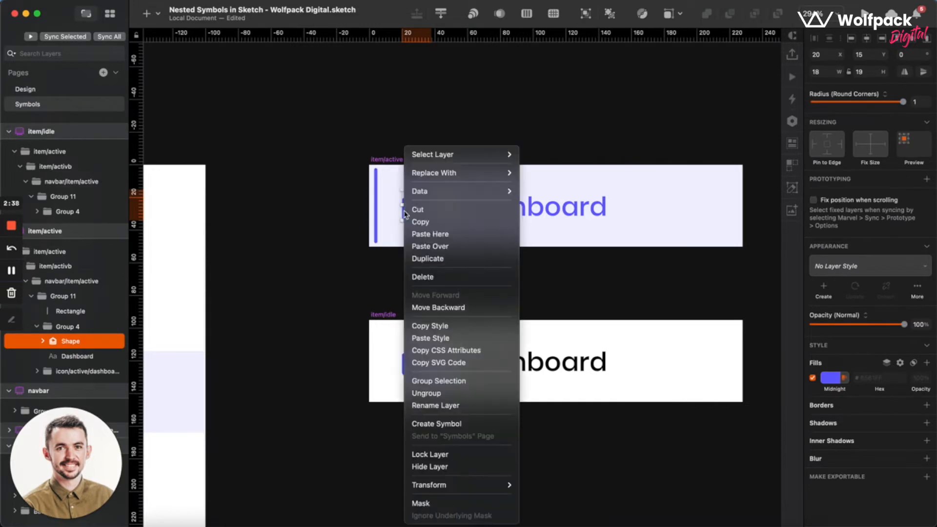
{"action": "left_click", "coordinate": [446, 423]}
{"action": "type", "text": "icon/"}
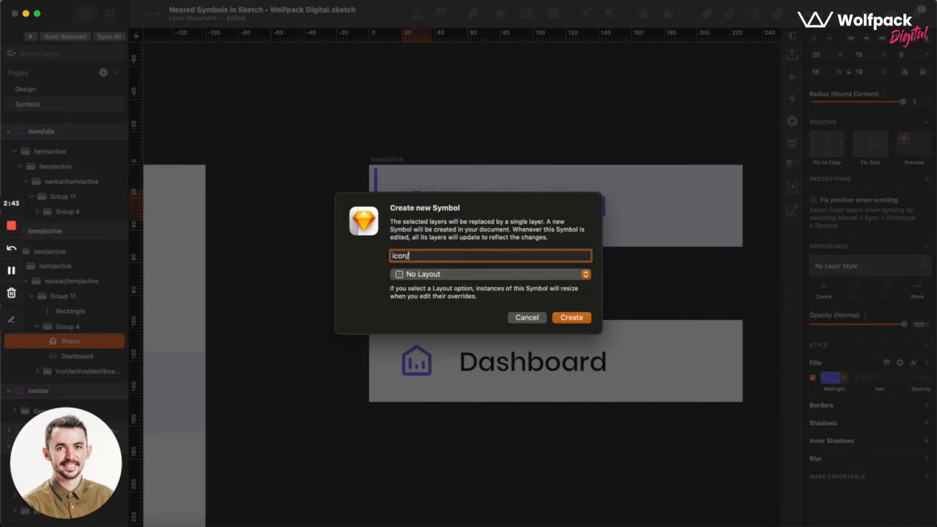
{"action": "type", "text": "active"}
{"action": "type", "text": "/dashb"}
{"action": "type", "text": "oard"}
{"action": "key", "text": "BackSpace"}
{"action": "type", "text": "rd"}
{"action": "left_click", "coordinate": [568, 319]}
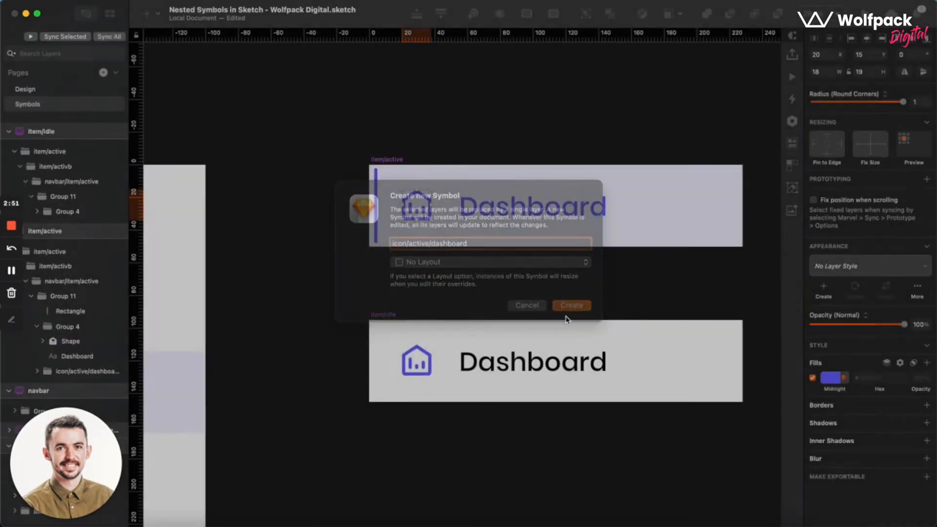
Duplicate the icon/active/dashboard symbol source beside the original, at X about 1688 and Y 0.
{"action": "scroll", "coordinate": [472, 266], "scroll_direction": "right", "scroll_amount": 8}
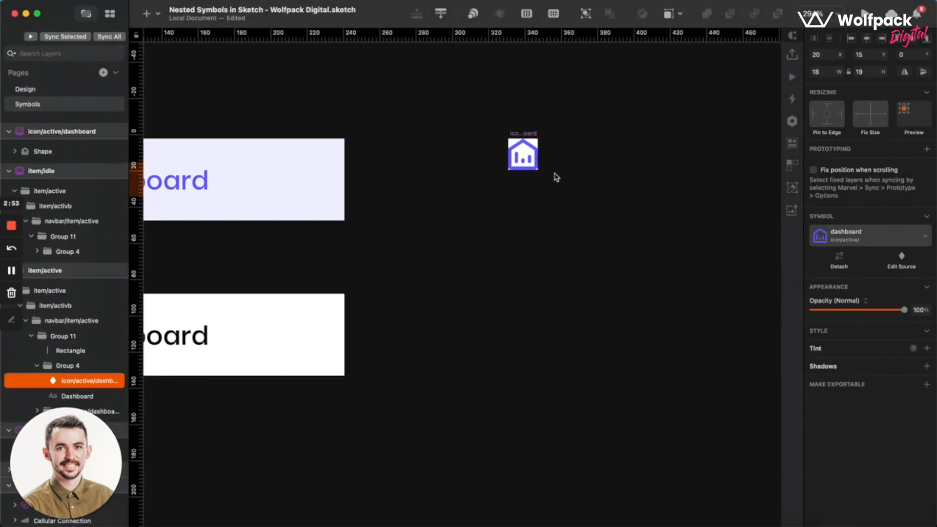
{"action": "scroll", "coordinate": [557, 178], "scroll_direction": "up", "scroll_amount": 3}
{"action": "scroll", "coordinate": [556, 176], "scroll_direction": "right", "scroll_amount": 2}
{"action": "left_click", "coordinate": [526, 176]}
{"action": "scroll", "coordinate": [433, 179], "scroll_direction": "up", "scroll_amount": 5}
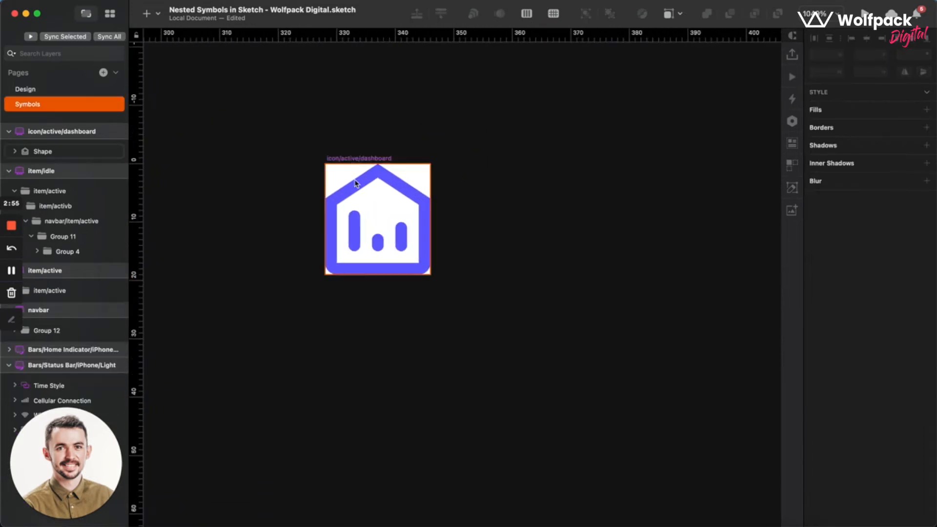
{"action": "left_click", "coordinate": [340, 160]}
{"action": "left_click_drag", "start_coordinate": [346, 164], "coordinate": [517, 168]}
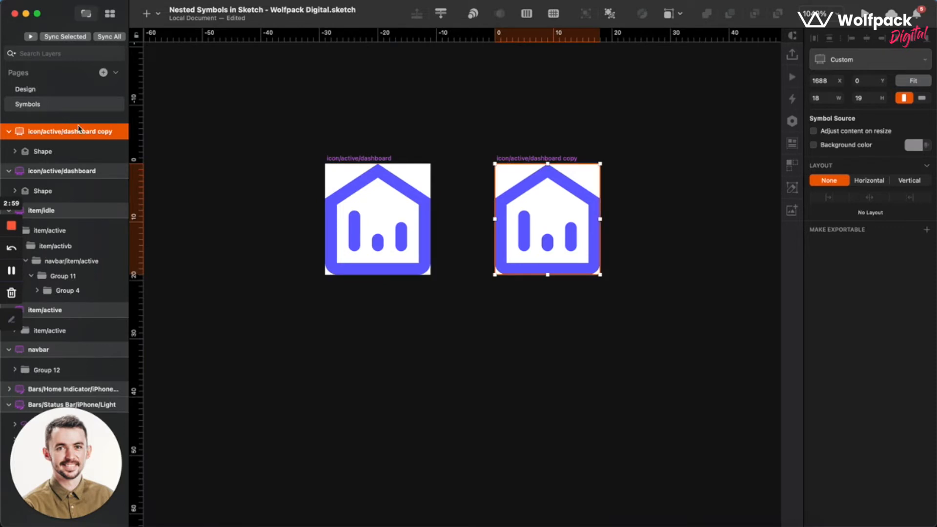
Rename the duplicated icon/active/dashboard copy symbol source as icon/idle/dashboard.
{"action": "double_click", "coordinate": [89, 130]}
{"action": "left_click", "coordinate": [114, 132]}
{"action": "key", "text": "BackSpace"}
{"action": "key", "text": "BackSpace"}
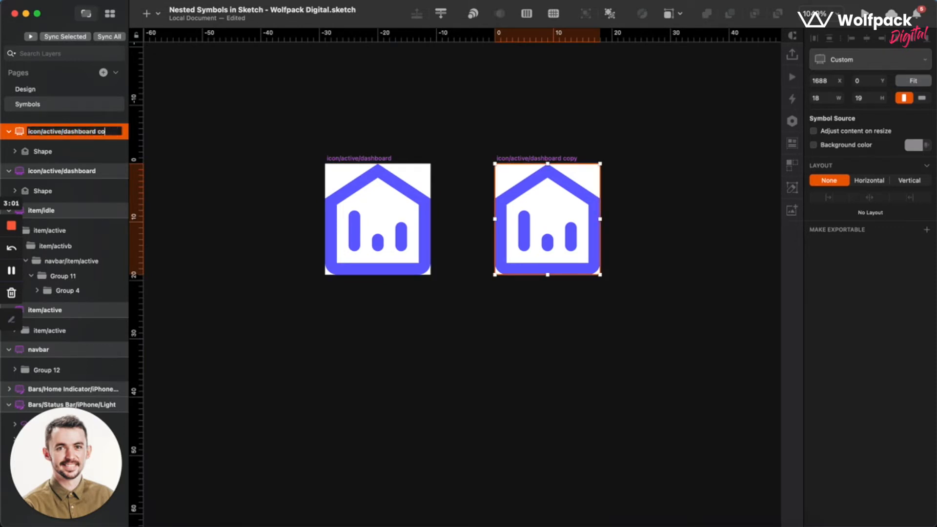
{"action": "key", "text": "BackSpace"}
{"action": "key", "text": "BackSpace"}
{"action": "key", "text": "BackSpace"}
{"action": "type", "text": "boa"}
{"action": "double_click", "coordinate": [49, 132]}
{"action": "type", "text": "idle"}
{"action": "key", "text": "Return"}
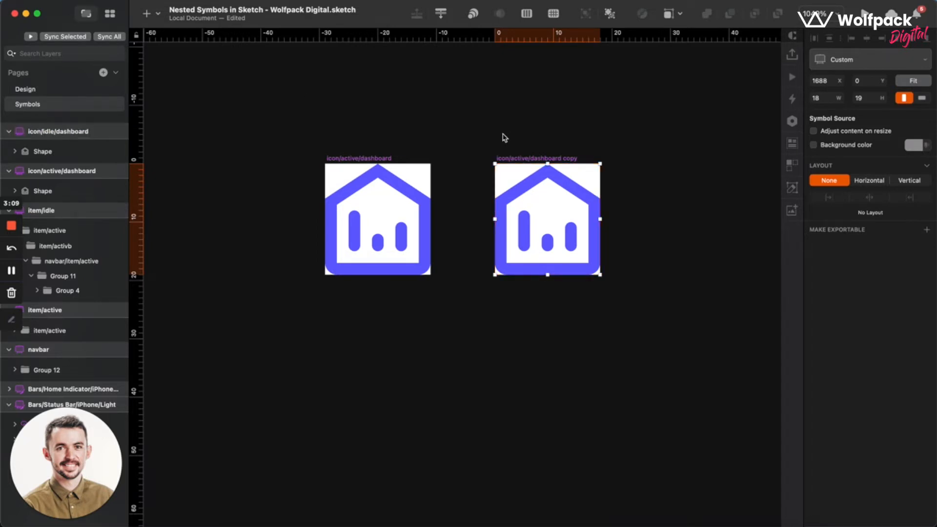
Change the fill of the house shape in the icon/idle/dashboard symbol to black, 000000.
{"action": "left_click", "coordinate": [506, 138]}
{"action": "scroll", "coordinate": [561, 177], "scroll_direction": "up", "scroll_amount": 3}
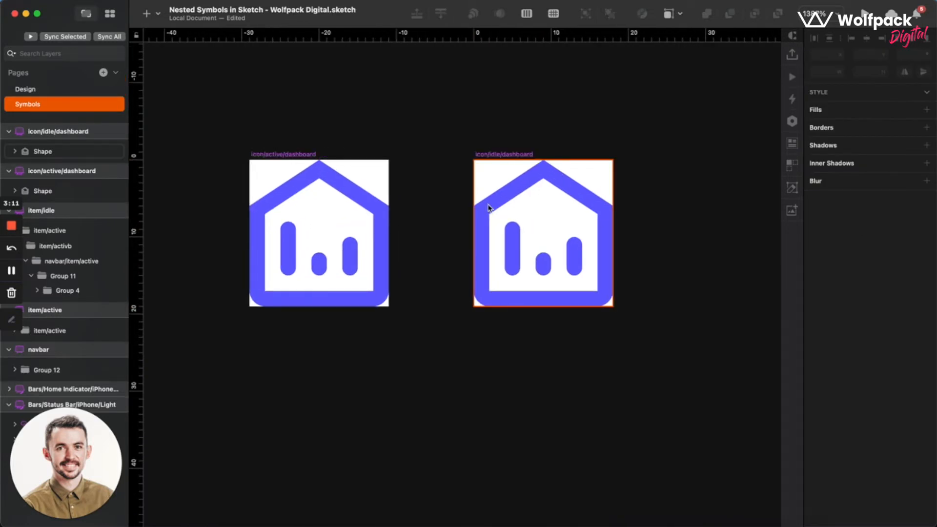
{"action": "left_click", "coordinate": [488, 207]}
{"action": "left_click", "coordinate": [832, 379]}
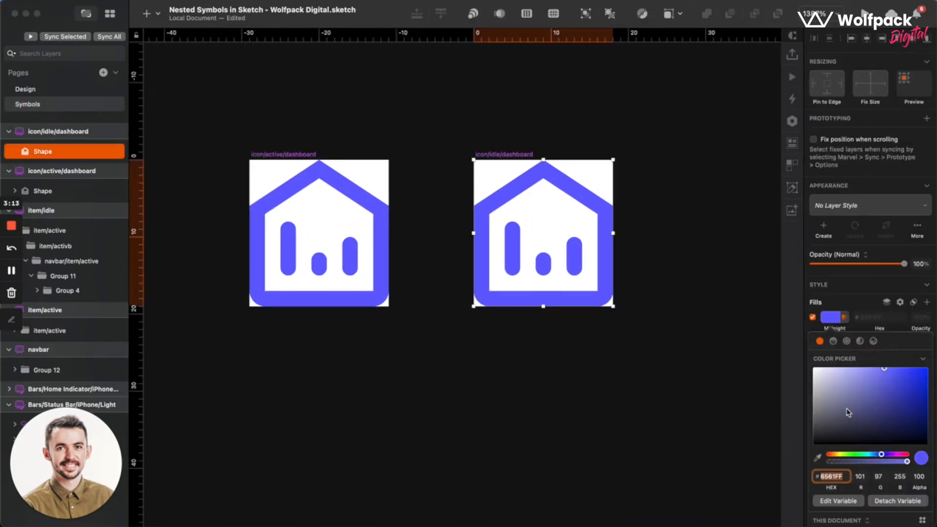
{"action": "left_click_drag", "start_coordinate": [849, 413], "coordinate": [757, 506]}
{"action": "left_click", "coordinate": [661, 370]}
Replace the purple house shape in the item/idle symbol with the document's icon/idle/dashboard symbol.
{"action": "scroll", "coordinate": [661, 370], "scroll_direction": "down", "scroll_amount": 5}
{"action": "scroll", "coordinate": [661, 371], "scroll_direction": "left", "scroll_amount": 3}
{"action": "scroll", "coordinate": [661, 370], "scroll_direction": "down", "scroll_amount": 2}
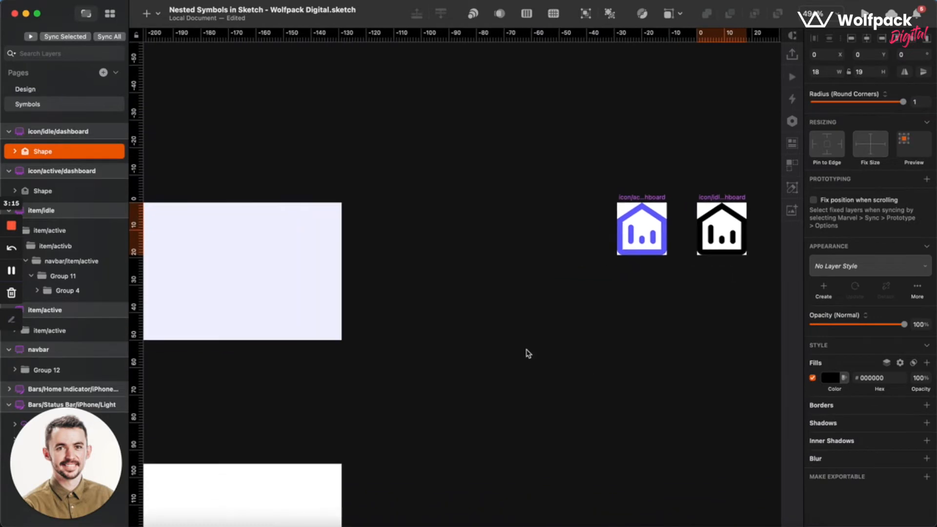
{"action": "left_click", "coordinate": [665, 288]}
{"action": "scroll", "coordinate": [666, 289], "scroll_direction": "down", "scroll_amount": 5}
{"action": "scroll", "coordinate": [665, 289], "scroll_direction": "left", "scroll_amount": 10}
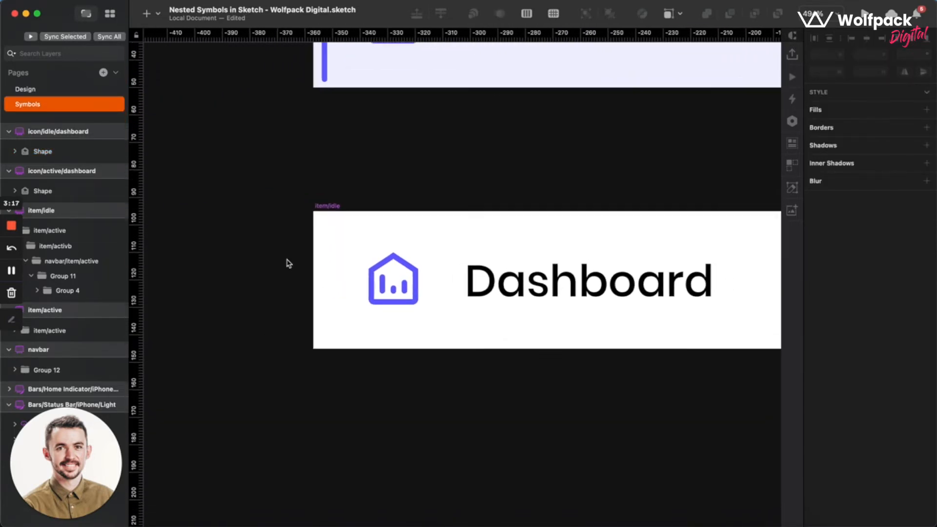
{"action": "left_click", "coordinate": [385, 300]}
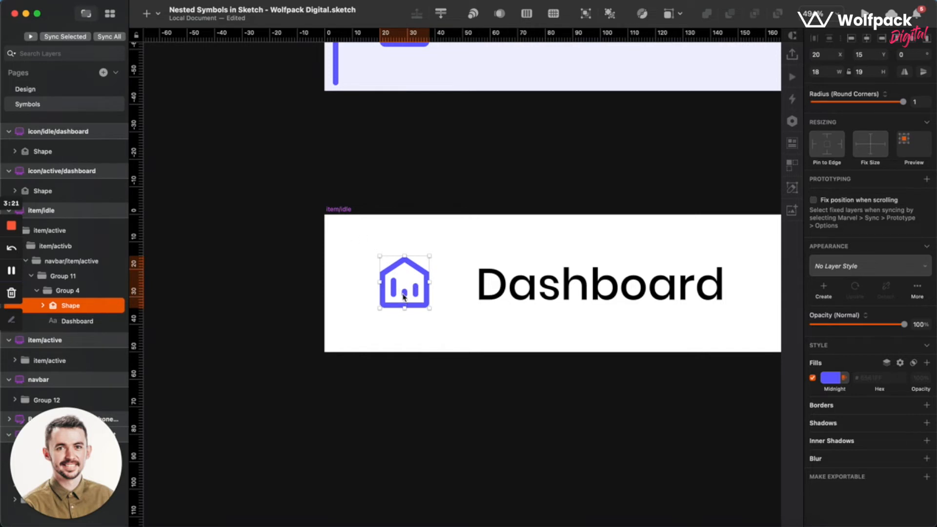
{"action": "right_click", "coordinate": [404, 295]}
{"action": "left_click", "coordinate": [358, 280]}
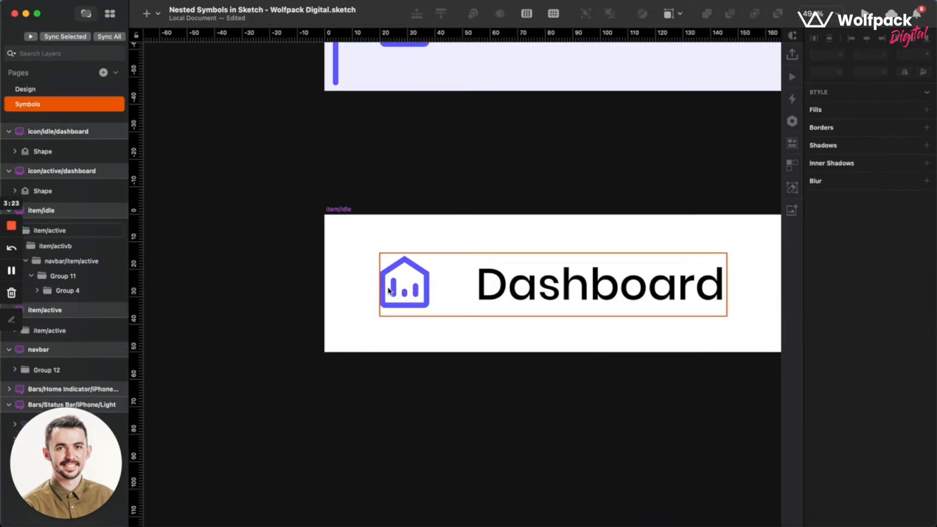
{"action": "left_click", "coordinate": [383, 291], "text": "super"}
{"action": "right_click", "coordinate": [384, 291]}
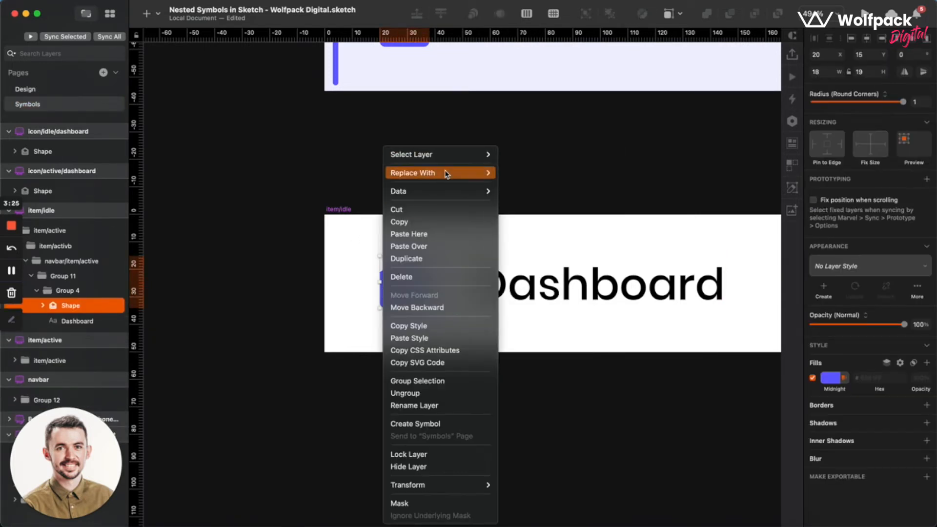
{"action": "mouse_move", "coordinate": [444, 174]}
{"action": "mouse_move", "coordinate": [513, 172]}
{"action": "mouse_move", "coordinate": [604, 193]}
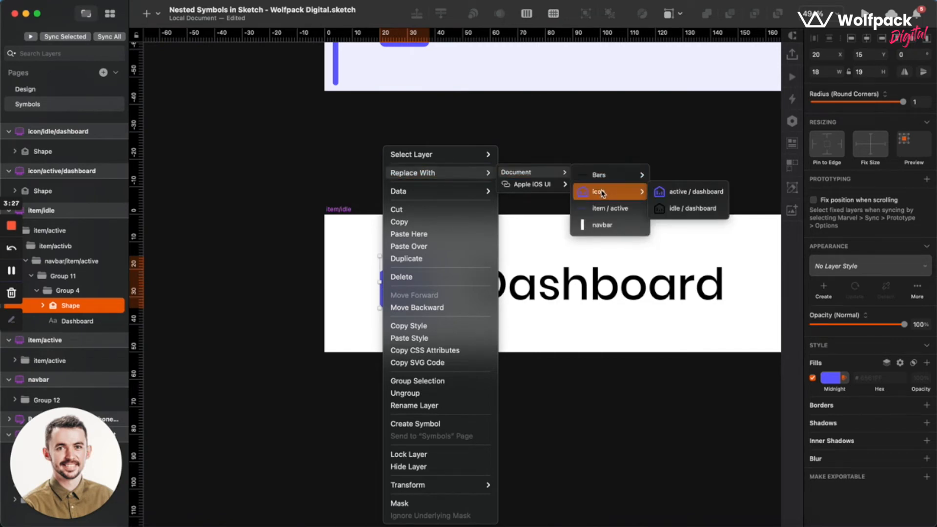
{"action": "left_click", "coordinate": [683, 209]}
{"action": "scroll", "coordinate": [502, 329], "scroll_direction": "down", "scroll_amount": 2}
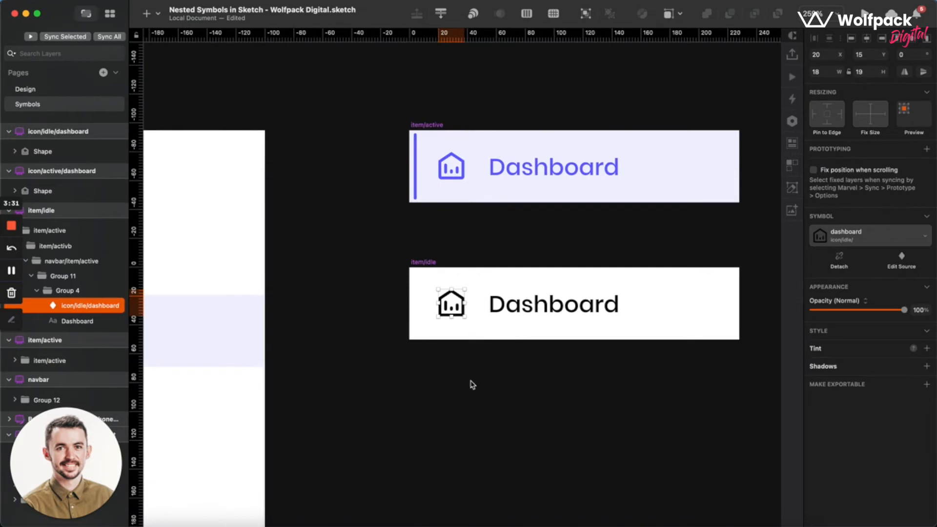
{"action": "left_click", "coordinate": [472, 385]}
Examine the active and idle item symbols, their icons and the remaining menu items in the navbar symbol.
{"action": "scroll", "coordinate": [477, 243], "scroll_direction": "left", "scroll_amount": 3}
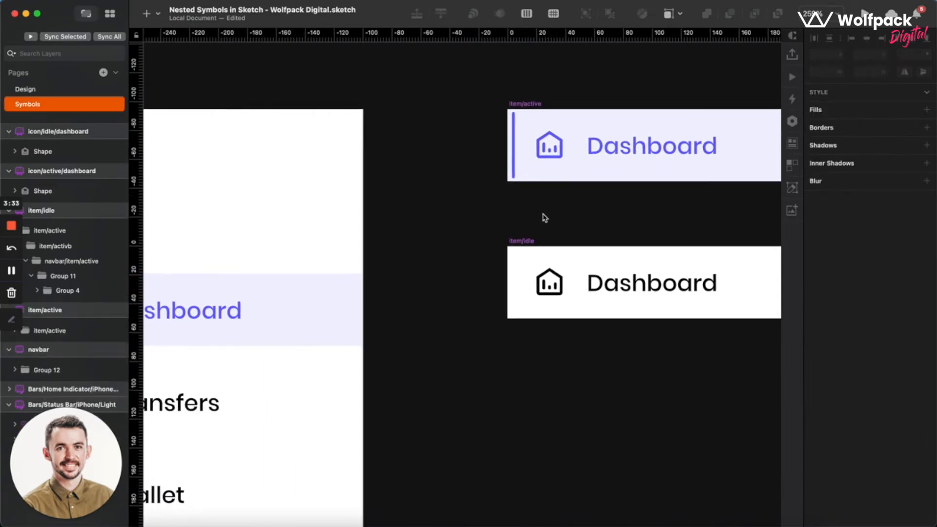
{"action": "scroll", "coordinate": [545, 217], "scroll_direction": "down", "scroll_amount": 2}
{"action": "scroll", "coordinate": [545, 217], "scroll_direction": "right", "scroll_amount": 5}
{"action": "scroll", "coordinate": [545, 218], "scroll_direction": "left", "scroll_amount": 1}
{"action": "scroll", "coordinate": [652, 159], "scroll_direction": "up", "scroll_amount": 4}
{"action": "scroll", "coordinate": [650, 160], "scroll_direction": "left", "scroll_amount": 3}
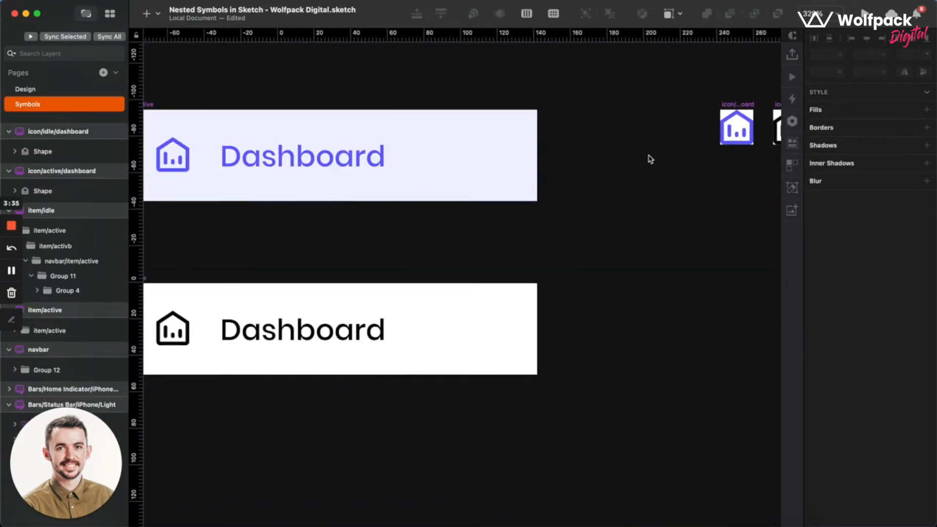
{"action": "scroll", "coordinate": [652, 159], "scroll_direction": "left", "scroll_amount": 10}
{"action": "scroll", "coordinate": [369, 244], "scroll_direction": "down", "scroll_amount": 5}
{"action": "scroll", "coordinate": [368, 247], "scroll_direction": "down", "scroll_amount": 4}
{"action": "scroll", "coordinate": [368, 248], "scroll_direction": "left", "scroll_amount": 2}
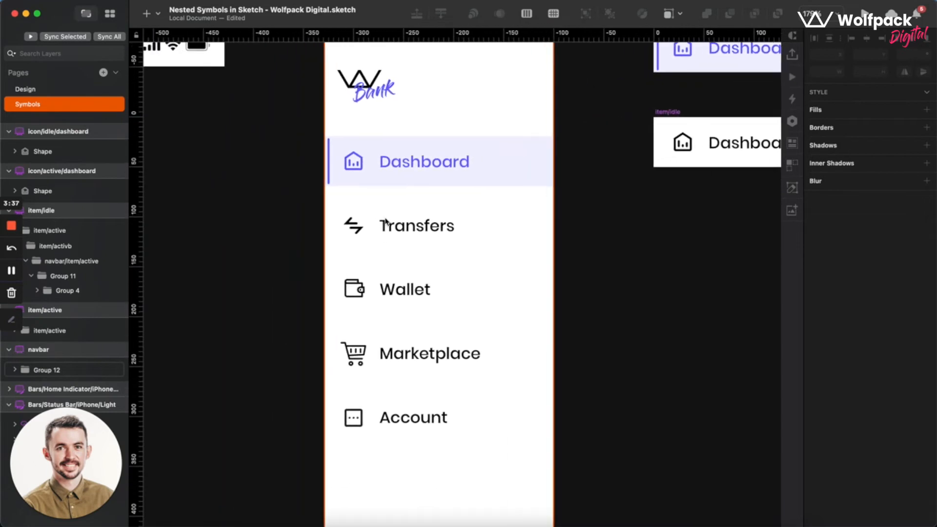
{"action": "left_click", "coordinate": [385, 222]}
Duplicate the icon/active/dashboard and icon/idle/dashboard symbol sources together into a second row directly below, at Y 30.
{"action": "scroll", "coordinate": [555, 209], "scroll_direction": "right", "scroll_amount": 15}
{"action": "scroll", "coordinate": [376, 139], "scroll_direction": "up", "scroll_amount": 3}
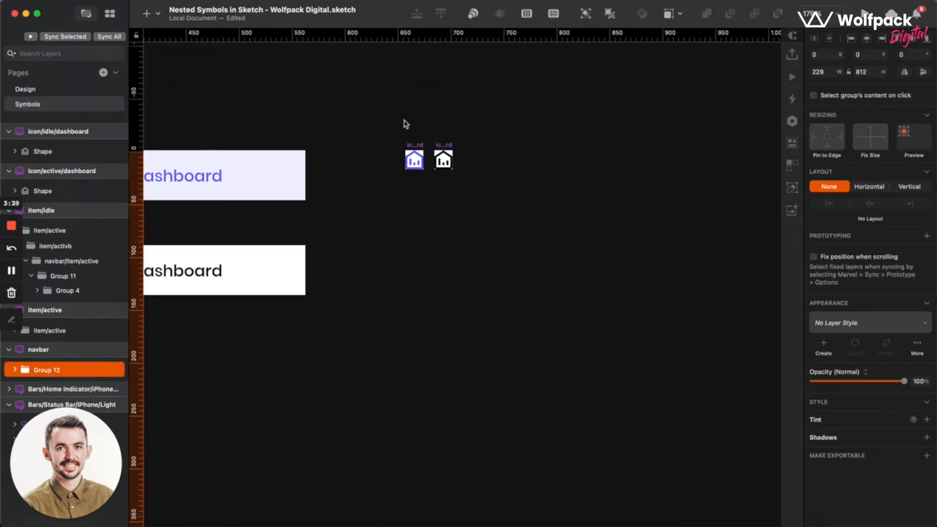
{"action": "scroll", "coordinate": [410, 137], "scroll_direction": "up", "scroll_amount": 6}
{"action": "left_click", "coordinate": [364, 167]}
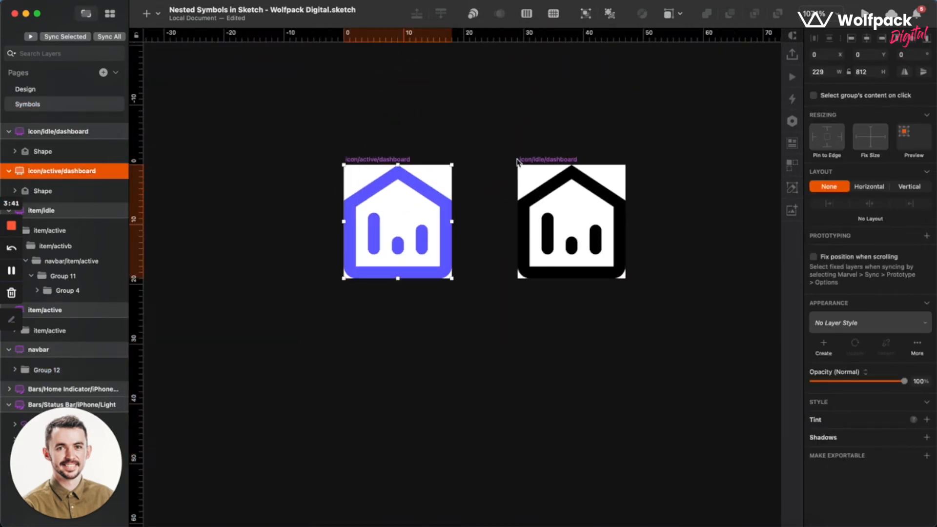
{"action": "left_click", "coordinate": [565, 163], "text": "shift"}
{"action": "scroll", "coordinate": [565, 163], "scroll_direction": "down", "scroll_amount": 3}
{"action": "left_click_drag", "start_coordinate": [437, 168], "coordinate": [438, 275]}
{"action": "left_click", "coordinate": [359, 426]}
Replace the house shape in icon/active/dashboard copy with a copy of the Transfers arrows icon from the navbar symbol.
{"action": "scroll", "coordinate": [358, 427], "scroll_direction": "left", "scroll_amount": 15}
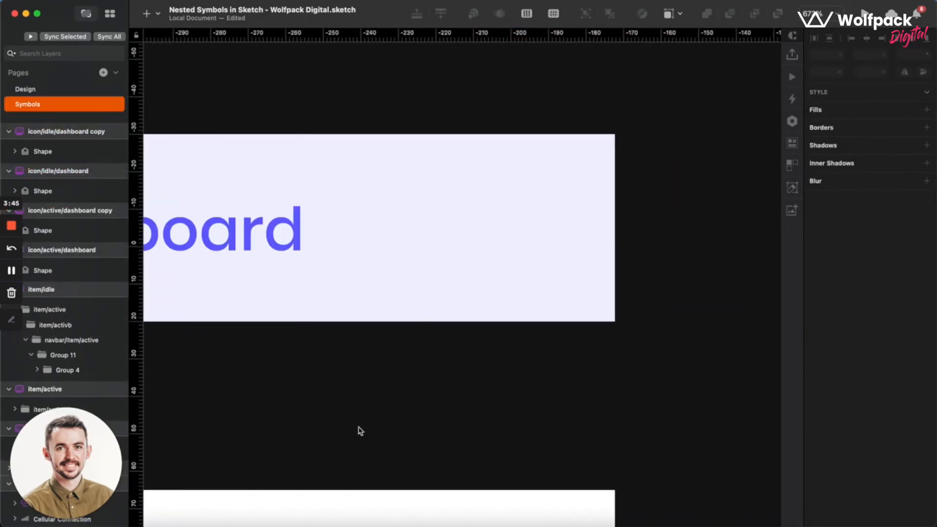
{"action": "scroll", "coordinate": [359, 427], "scroll_direction": "down", "scroll_amount": 4}
{"action": "scroll", "coordinate": [359, 430], "scroll_direction": "left", "scroll_amount": 12}
{"action": "scroll", "coordinate": [359, 430], "scroll_direction": "down", "scroll_amount": 5}
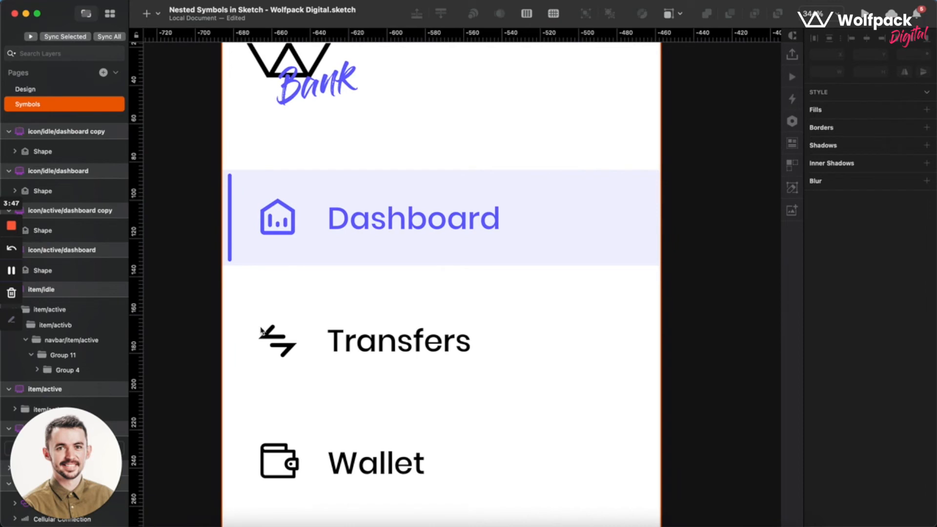
{"action": "left_click", "coordinate": [267, 342]}
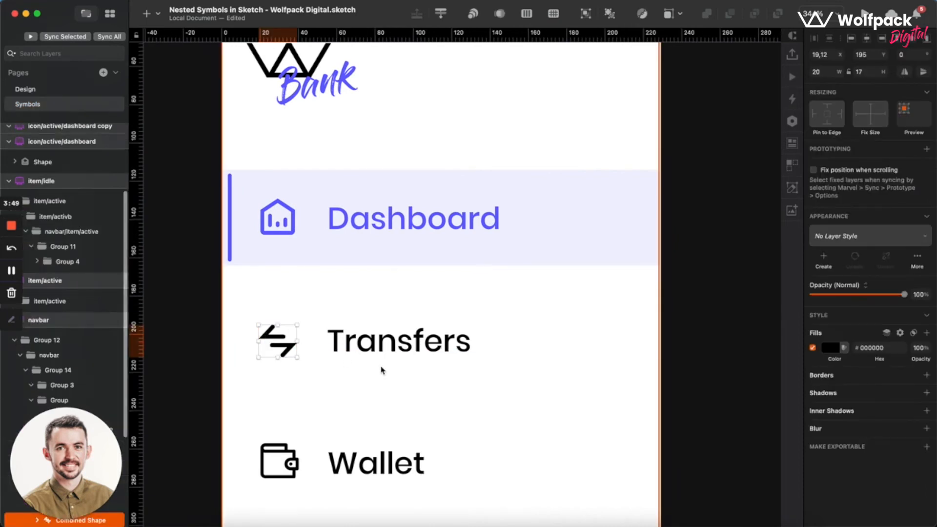
{"action": "scroll", "coordinate": [344, 275], "scroll_direction": "down", "scroll_amount": 5}
{"action": "scroll", "coordinate": [343, 275], "scroll_direction": "right", "scroll_amount": 8}
{"action": "scroll", "coordinate": [308, 164], "scroll_direction": "up", "scroll_amount": 10}
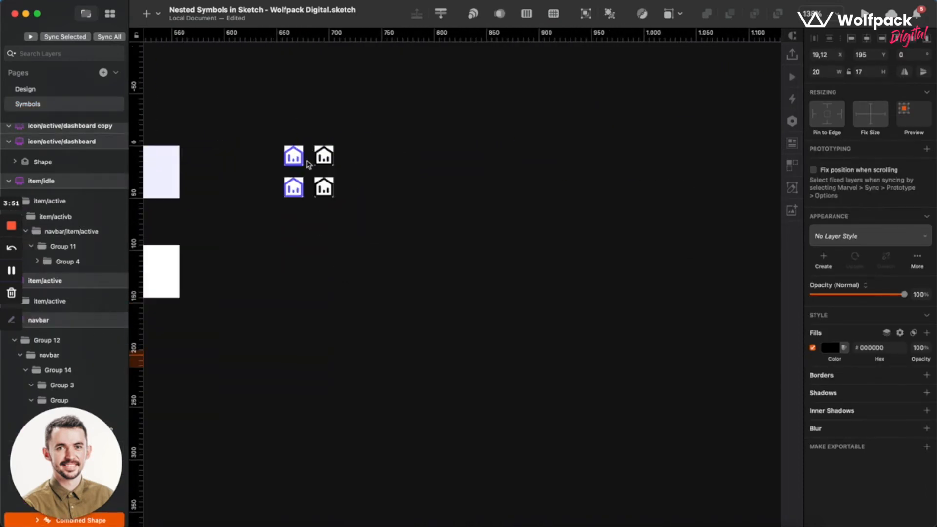
{"action": "scroll", "coordinate": [285, 248], "scroll_direction": "left", "scroll_amount": 3}
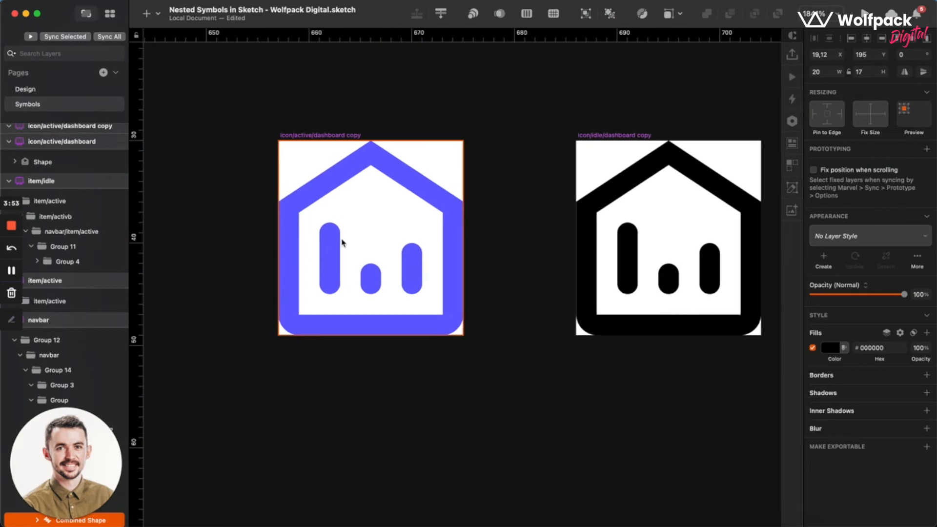
{"action": "left_click", "coordinate": [341, 242]}
{"action": "key", "text": "BackSpace"}
{"action": "key", "text": "super+v"}
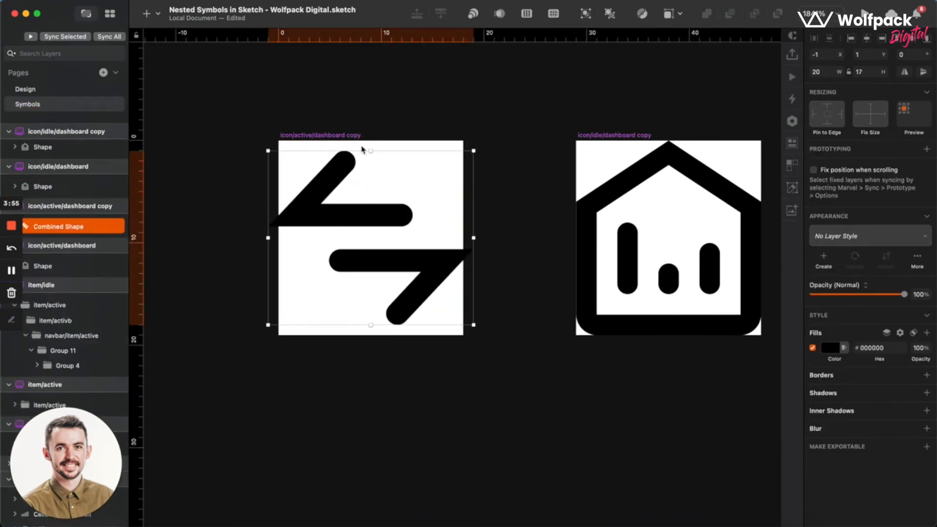
Resize all four icon symbol sources to a width of 20 and a height of 20.
{"action": "left_click", "coordinate": [299, 136]}
{"action": "scroll", "coordinate": [300, 142], "scroll_direction": "down", "scroll_amount": 5}
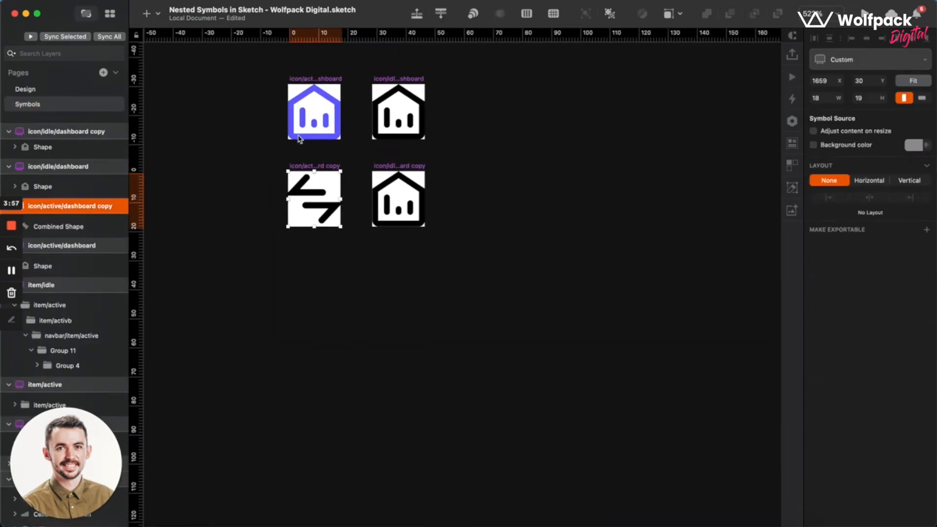
{"action": "scroll", "coordinate": [313, 211], "scroll_direction": "up", "scroll_amount": 5}
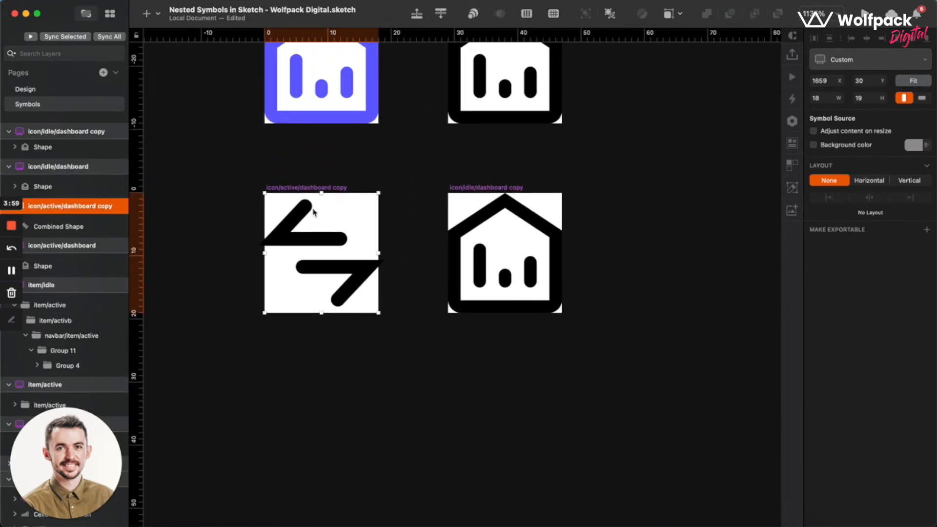
{"action": "scroll", "coordinate": [301, 240], "scroll_direction": "up", "scroll_amount": 2}
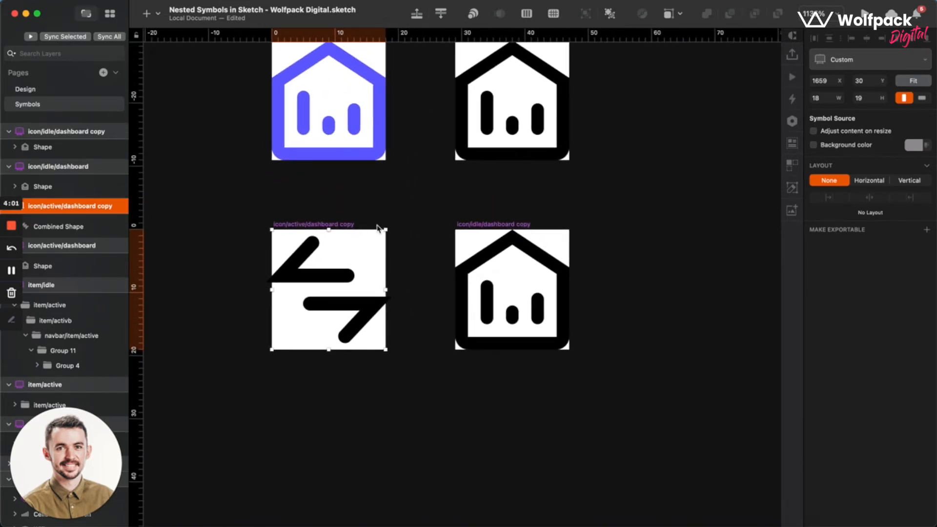
{"action": "scroll", "coordinate": [377, 227], "scroll_direction": "down", "scroll_amount": 3}
{"action": "scroll", "coordinate": [356, 114], "scroll_direction": "up", "scroll_amount": 3}
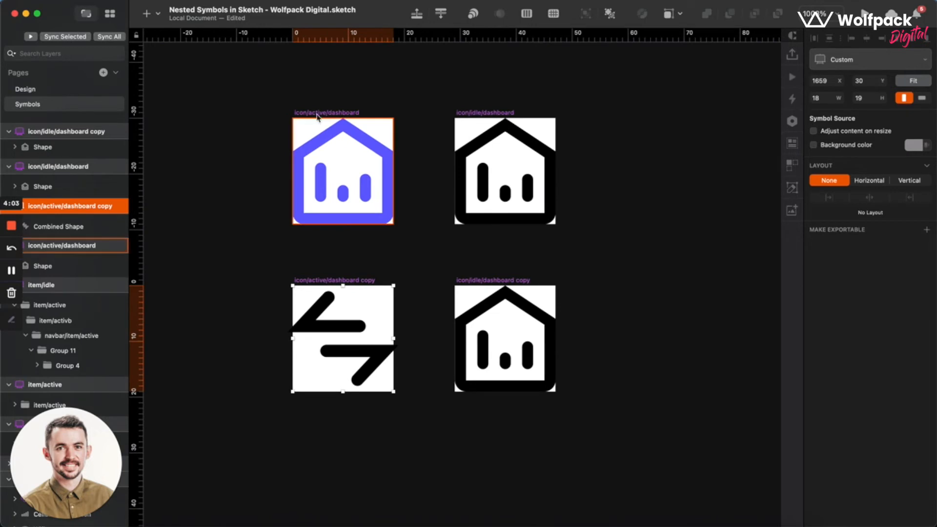
{"action": "left_click", "coordinate": [326, 113], "text": "shift"}
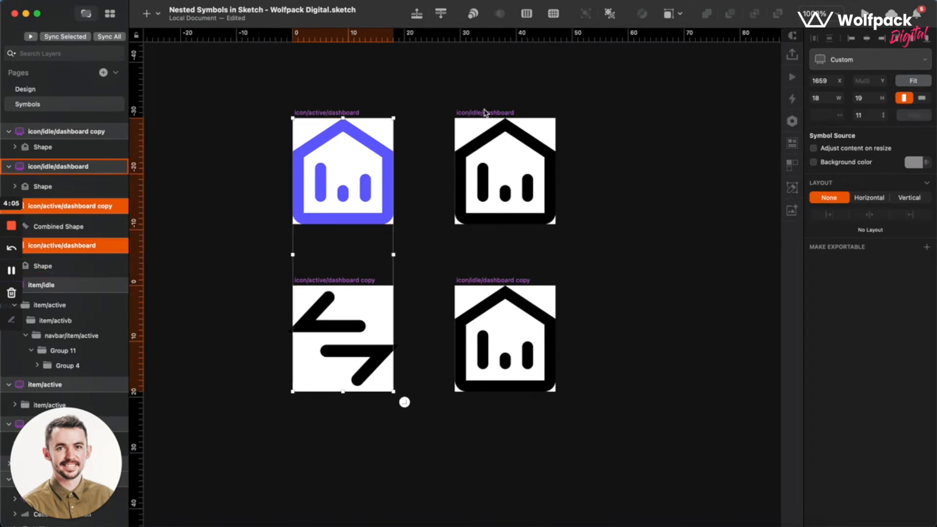
{"action": "left_click", "coordinate": [483, 112], "text": "shift"}
{"action": "left_click", "coordinate": [486, 280], "text": "shift"}
{"action": "left_click", "coordinate": [824, 98]}
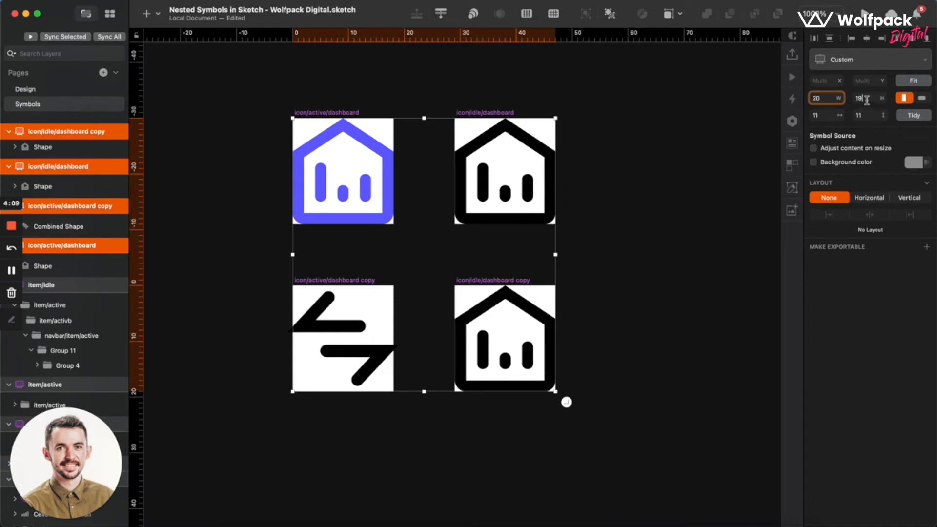
{"action": "left_click", "coordinate": [867, 99]}
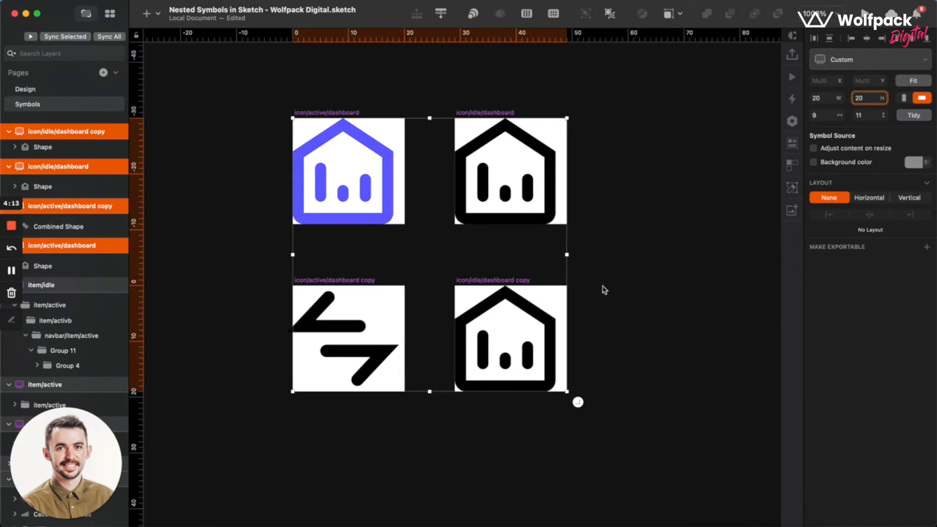
{"action": "left_click", "coordinate": [604, 290]}
Center the house shapes horizontally and vertically within the icon/active/dashboard and icon/idle/dashboard symbol sources.
{"action": "left_click", "coordinate": [319, 181]}
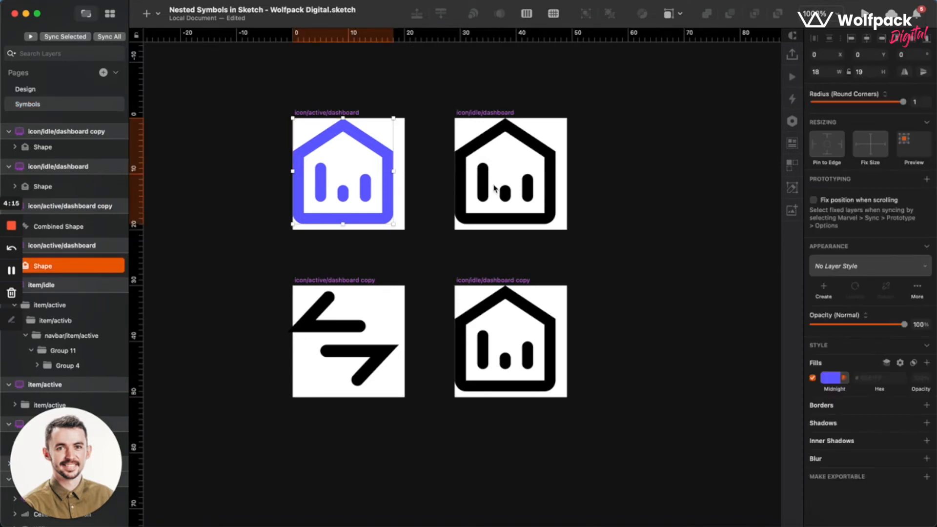
{"action": "left_click", "coordinate": [867, 40]}
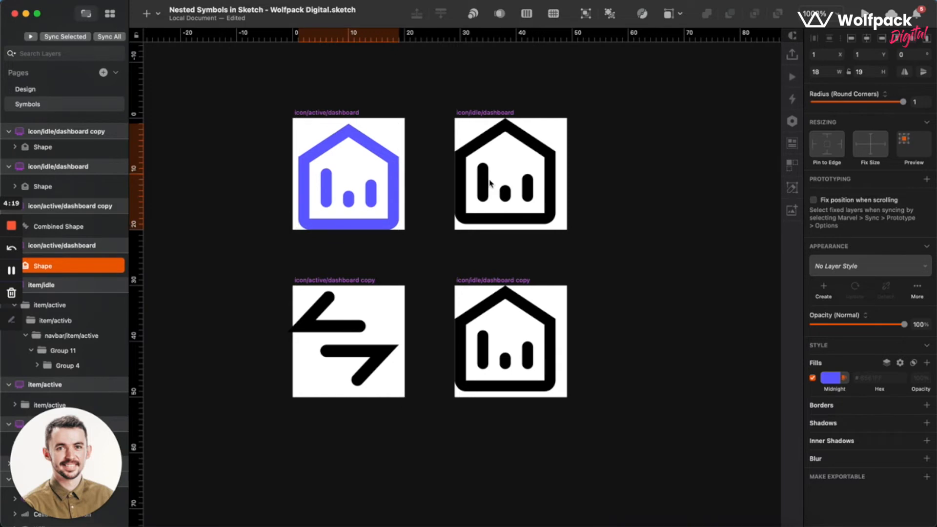
{"action": "left_click", "coordinate": [471, 181]}
{"action": "left_click", "coordinate": [539, 148]}
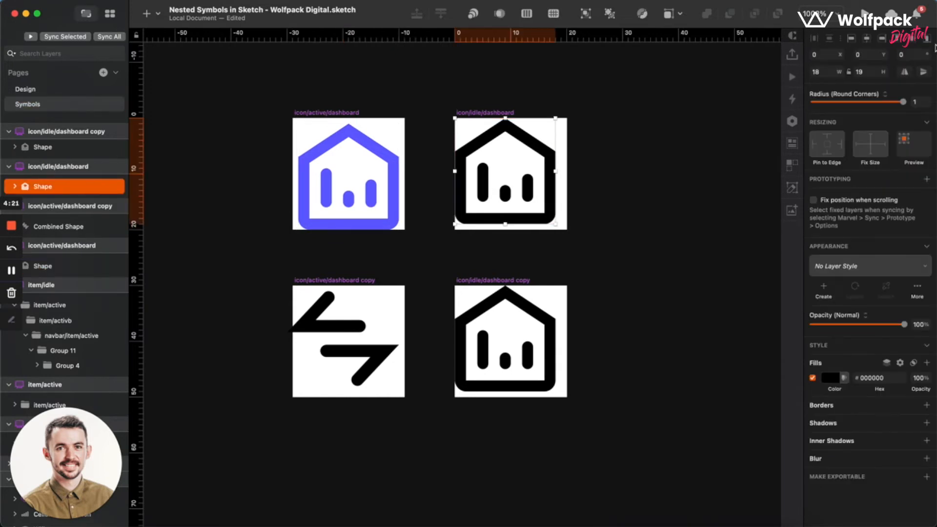
{"action": "left_click", "coordinate": [867, 42]}
{"action": "left_click", "coordinate": [915, 42]}
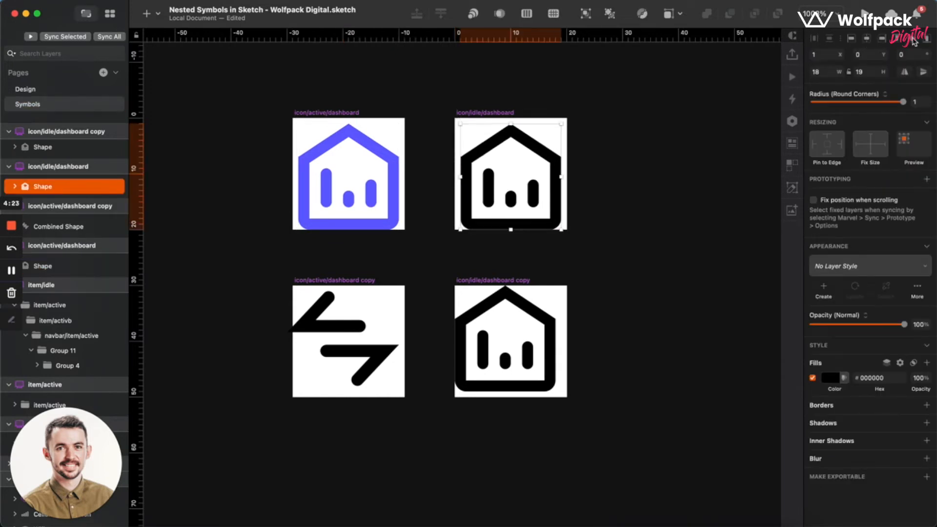
Center the arrows shape horizontally and vertically within the icon/active/dashboard copy symbol source.
{"action": "left_click", "coordinate": [309, 330]}
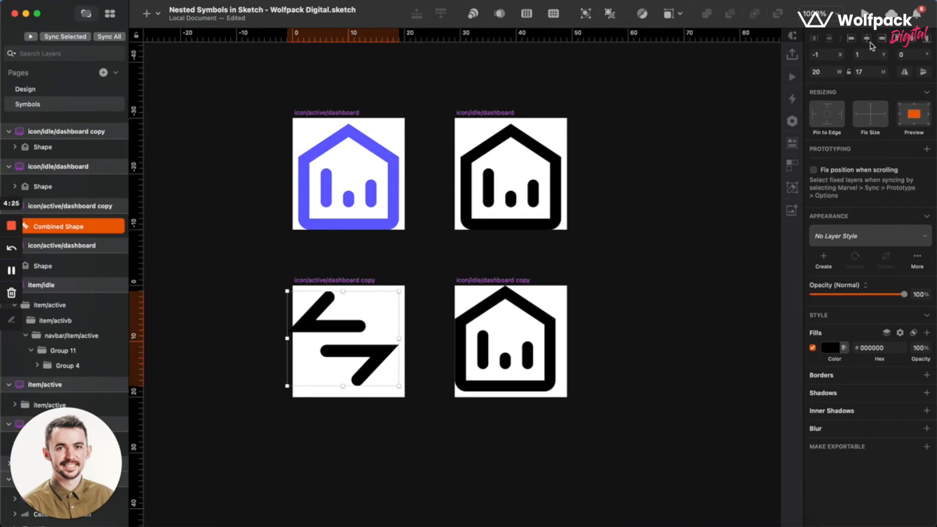
{"action": "left_click", "coordinate": [869, 42]}
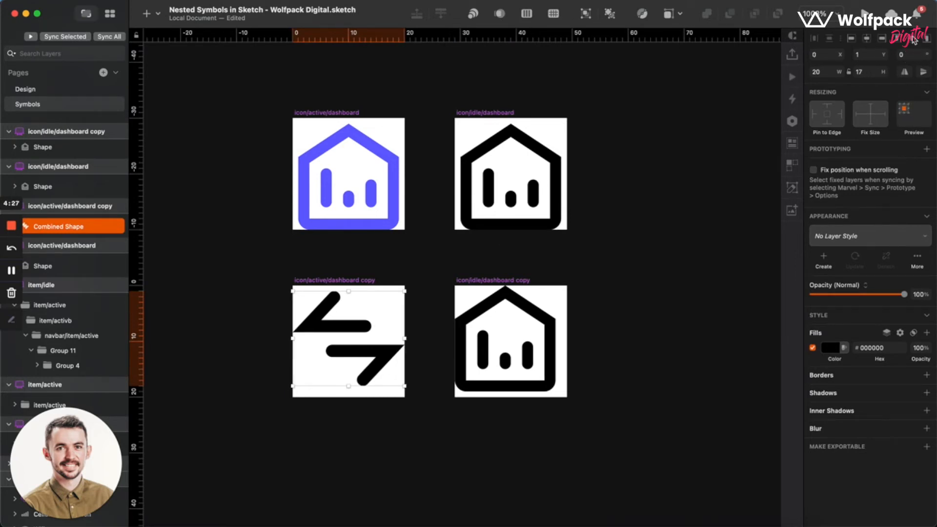
{"action": "left_click", "coordinate": [914, 41]}
Rename the icon/active/dashboard copy symbol source as icon/active/transfer.
{"action": "left_click", "coordinate": [505, 292]}
{"action": "scroll", "coordinate": [415, 258], "scroll_direction": "down", "scroll_amount": 2}
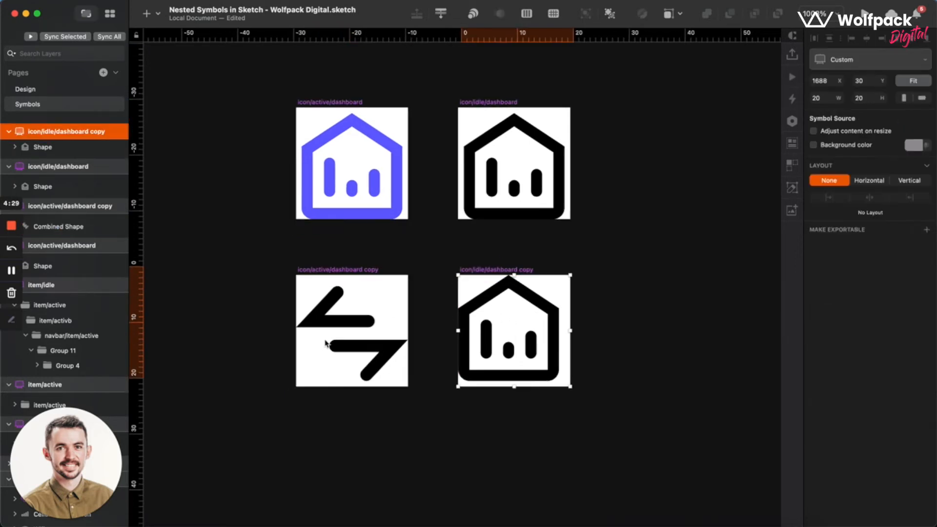
{"action": "left_click", "coordinate": [317, 252]}
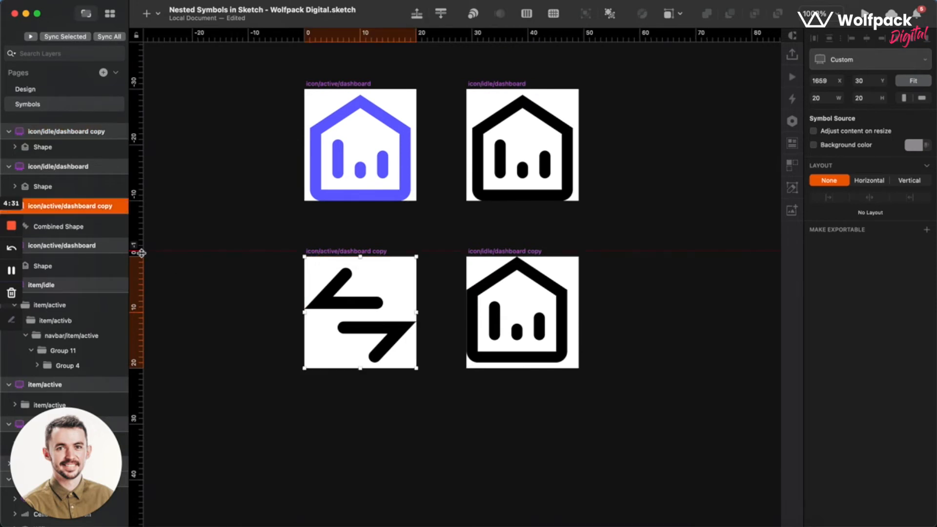
{"action": "double_click", "coordinate": [54, 207]}
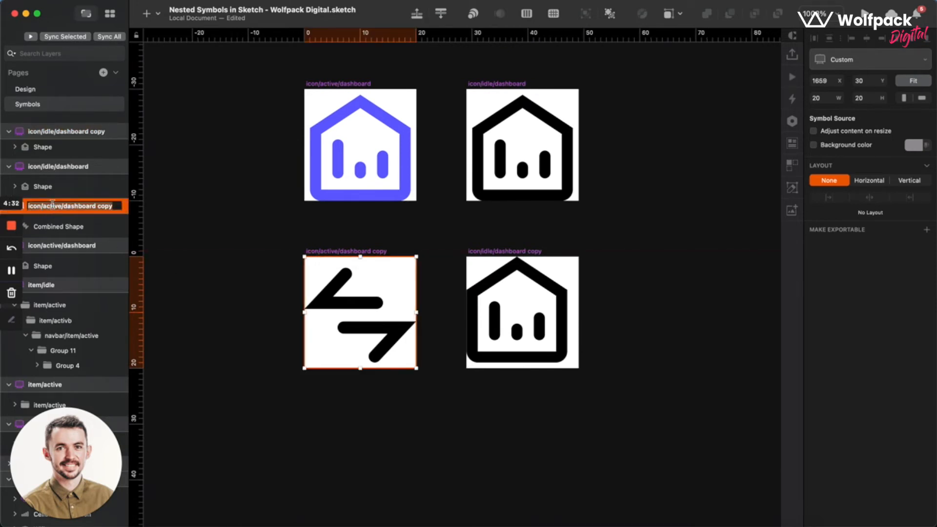
{"action": "double_click", "coordinate": [78, 207]}
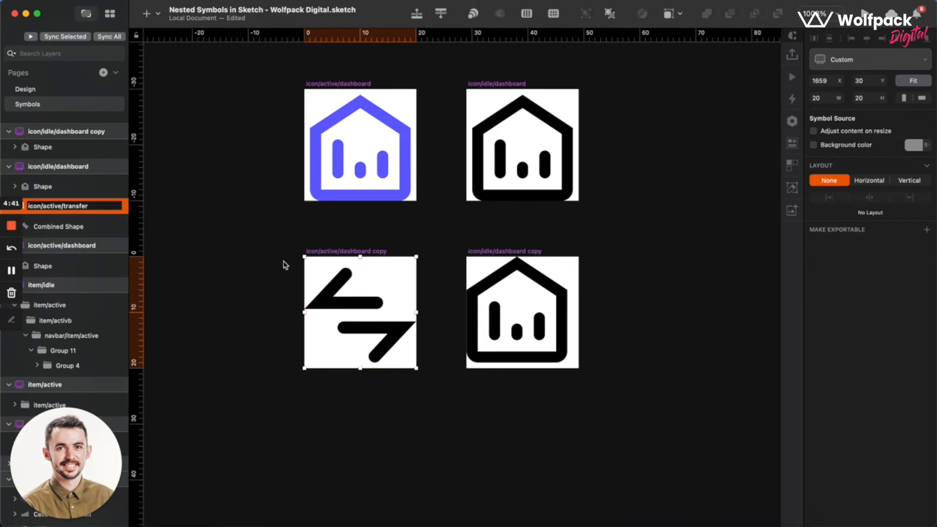
{"action": "left_click", "coordinate": [336, 239]}
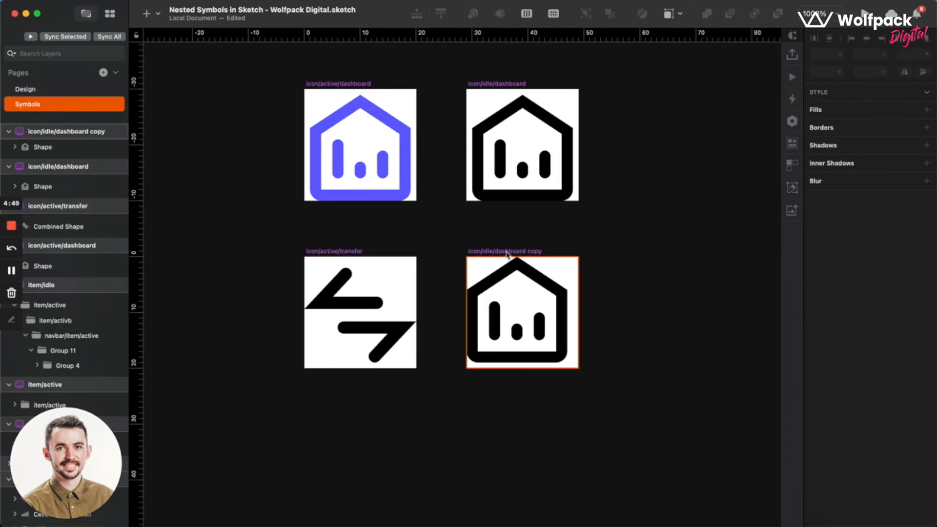
Rename the icon/idle/dashboard copy symbol source as icon/idle/transfer.
{"action": "left_click", "coordinate": [467, 251]}
{"action": "double_click", "coordinate": [49, 131]}
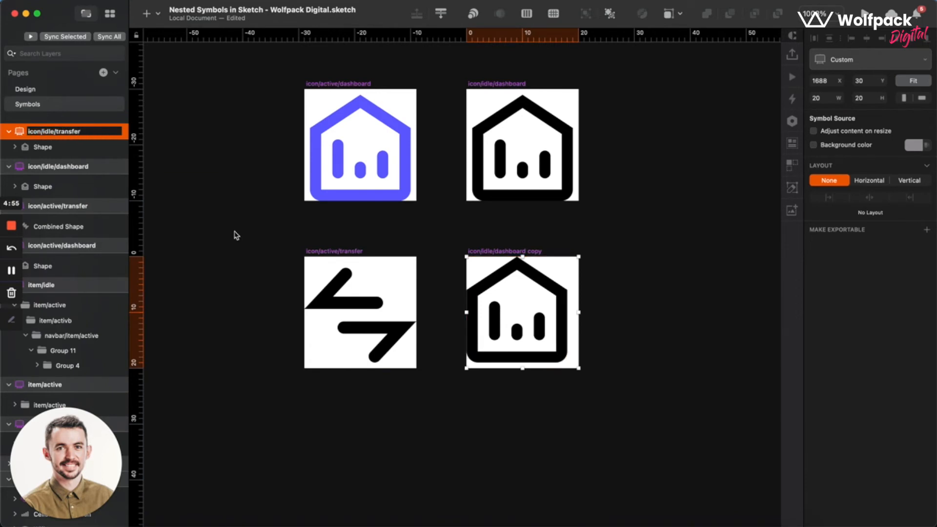
{"action": "left_click", "coordinate": [297, 232]}
Set the fill of the arrows shape in icon/active/transfer to 6561FF, sampled from the purple house icon.
{"action": "left_click", "coordinate": [329, 300]}
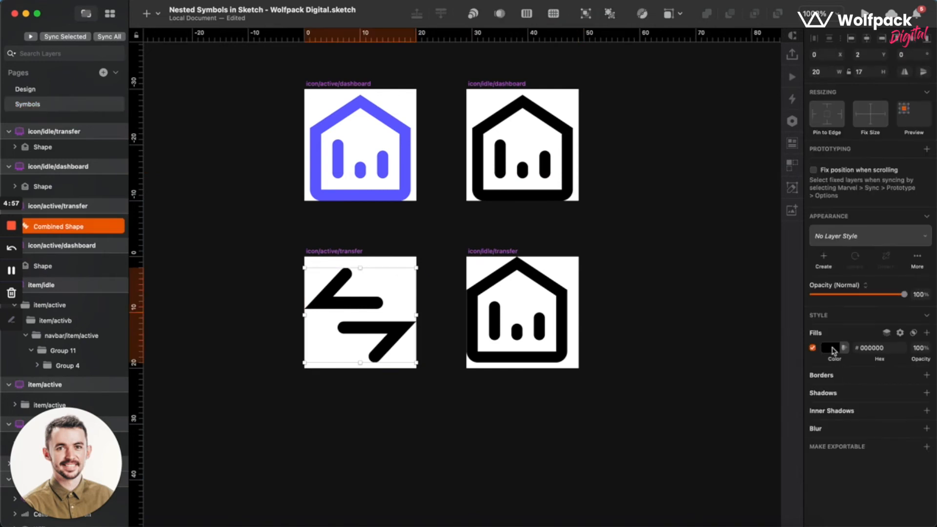
{"action": "left_click", "coordinate": [831, 348]}
{"action": "left_click", "coordinate": [817, 459]}
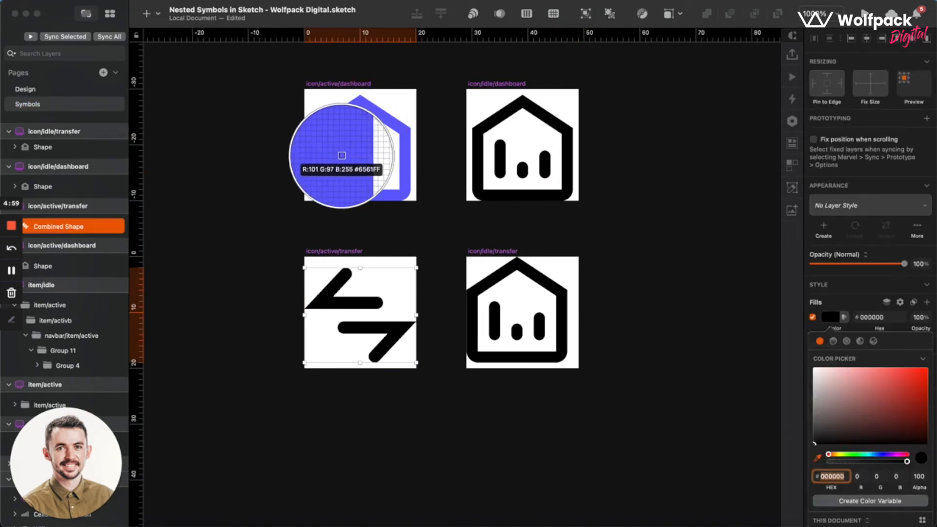
{"action": "left_click", "coordinate": [348, 152]}
{"action": "scroll", "coordinate": [499, 291], "scroll_direction": "down", "scroll_amount": 1}
{"action": "scroll", "coordinate": [499, 291], "scroll_direction": "down", "scroll_amount": 2}
Replace the house shape in icon/idle/transfer with a copy of the purple arrows from icon/active/transfer.
{"action": "left_click", "coordinate": [499, 291]}
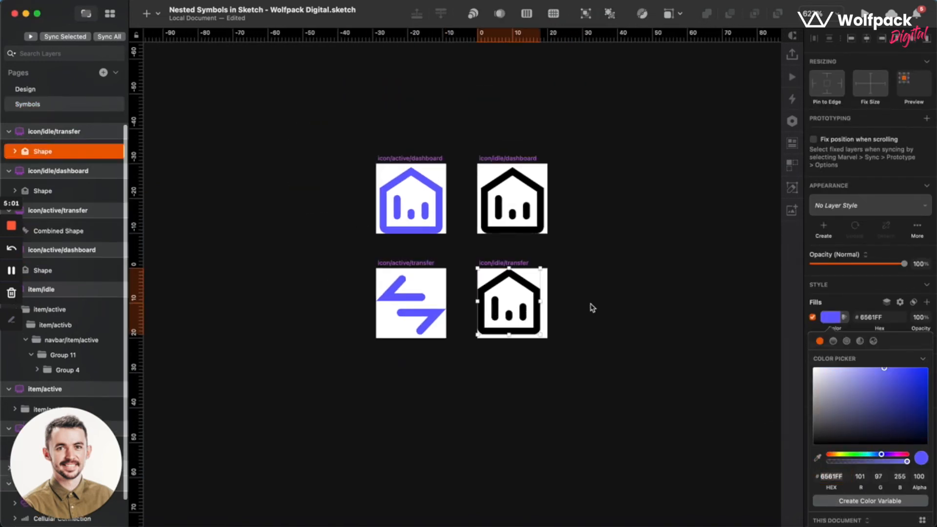
{"action": "scroll", "coordinate": [581, 306], "scroll_direction": "up", "scroll_amount": 3}
{"action": "left_click", "coordinate": [418, 392]}
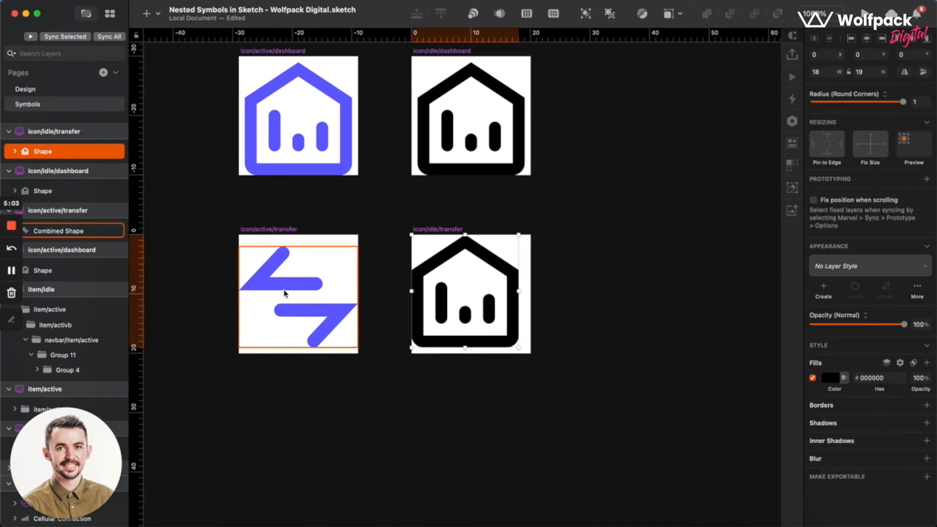
{"action": "left_click", "coordinate": [276, 283]}
{"action": "left_click", "coordinate": [456, 304]}
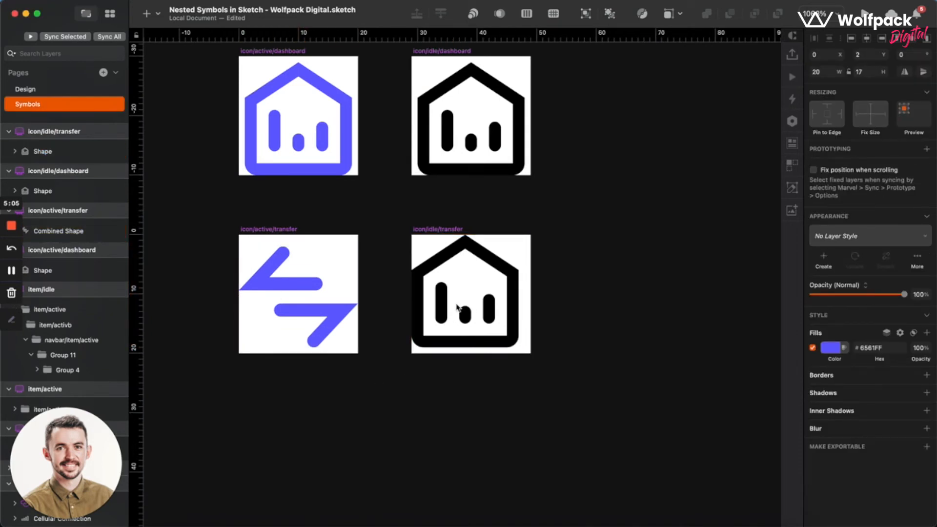
{"action": "left_click", "coordinate": [444, 304]}
{"action": "key", "text": "Delete"}
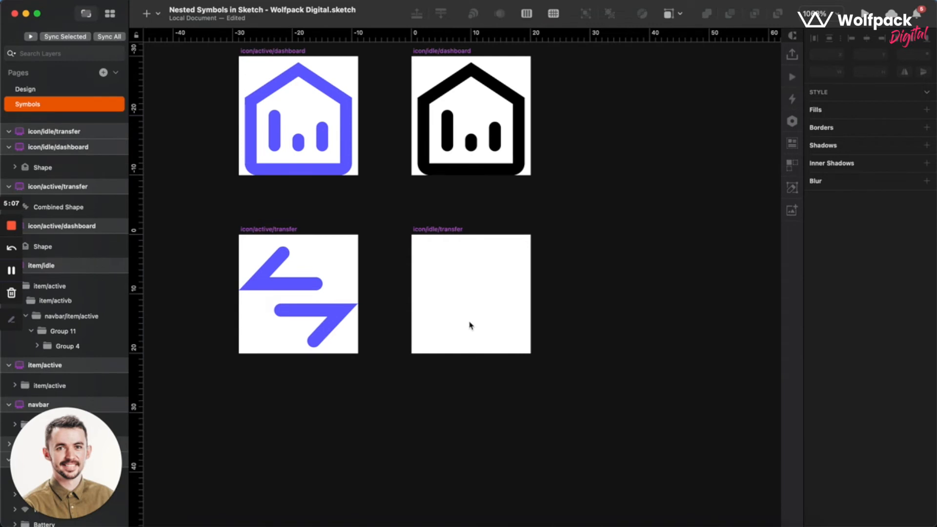
{"action": "key", "text": "cmd+v"}
{"action": "left_click", "coordinate": [360, 370]}
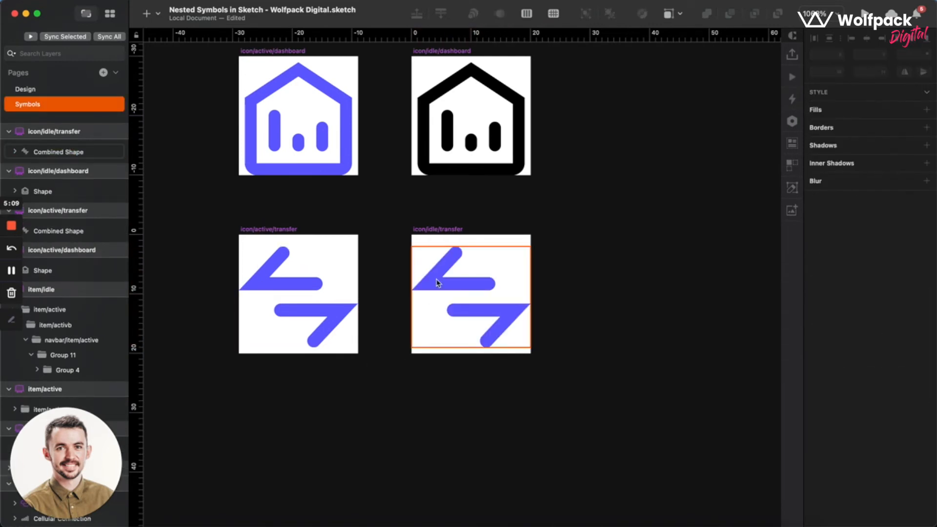
Set the fill of the arrows shape in icon/idle/transfer to black, 000000.
{"action": "left_click", "coordinate": [459, 283]}
{"action": "left_click", "coordinate": [833, 349]}
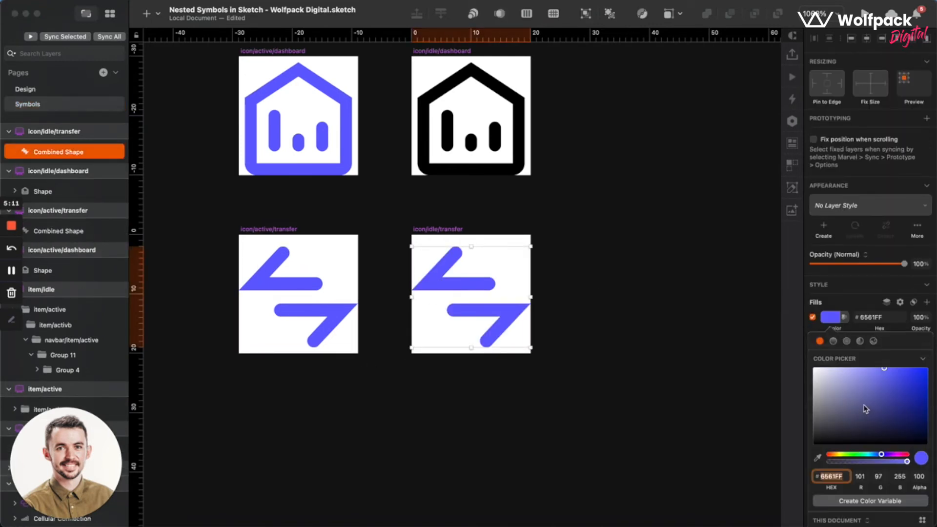
{"action": "left_click_drag", "start_coordinate": [863, 409], "coordinate": [697, 523]}
{"action": "left_click", "coordinate": [666, 330]}
Examine the four icon symbol sources alongside the item/active and item/idle symbol sources.
{"action": "scroll", "coordinate": [666, 330], "scroll_direction": "down", "scroll_amount": 5}
{"action": "scroll", "coordinate": [666, 330], "scroll_direction": "left", "scroll_amount": 3}
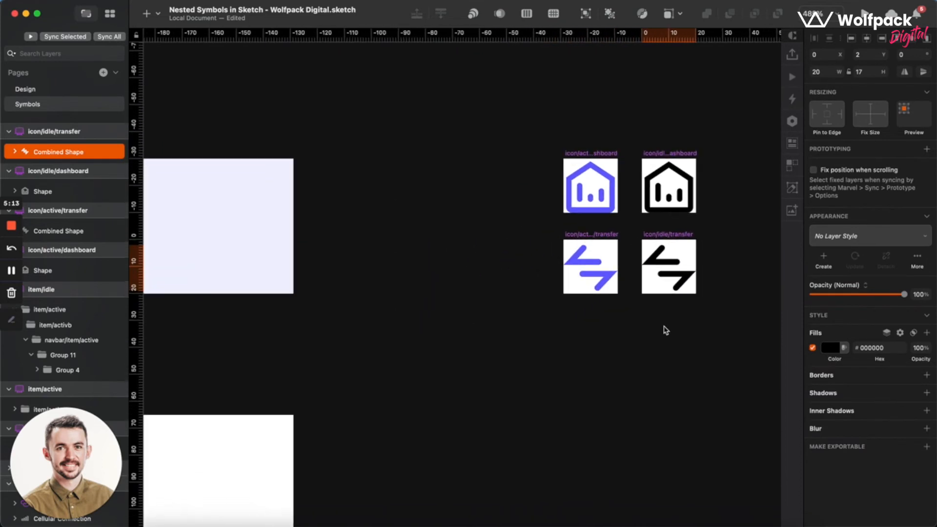
{"action": "left_click", "coordinate": [666, 330]}
{"action": "scroll", "coordinate": [666, 330], "scroll_direction": "right", "scroll_amount": 2}
{"action": "scroll", "coordinate": [678, 224], "scroll_direction": "up", "scroll_amount": 5}
{"action": "scroll", "coordinate": [427, 188], "scroll_direction": "down", "scroll_amount": 4}
{"action": "scroll", "coordinate": [426, 188], "scroll_direction": "left", "scroll_amount": 10}
{"action": "scroll", "coordinate": [426, 188], "scroll_direction": "down", "scroll_amount": 3}
{"action": "scroll", "coordinate": [426, 188], "scroll_direction": "right", "scroll_amount": 5}
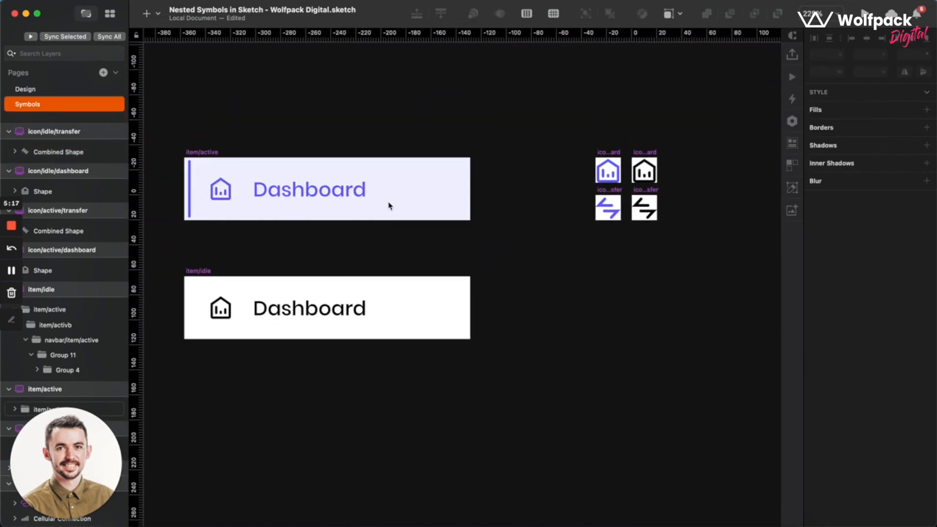
{"action": "scroll", "coordinate": [585, 218], "scroll_direction": "up", "scroll_amount": 3}
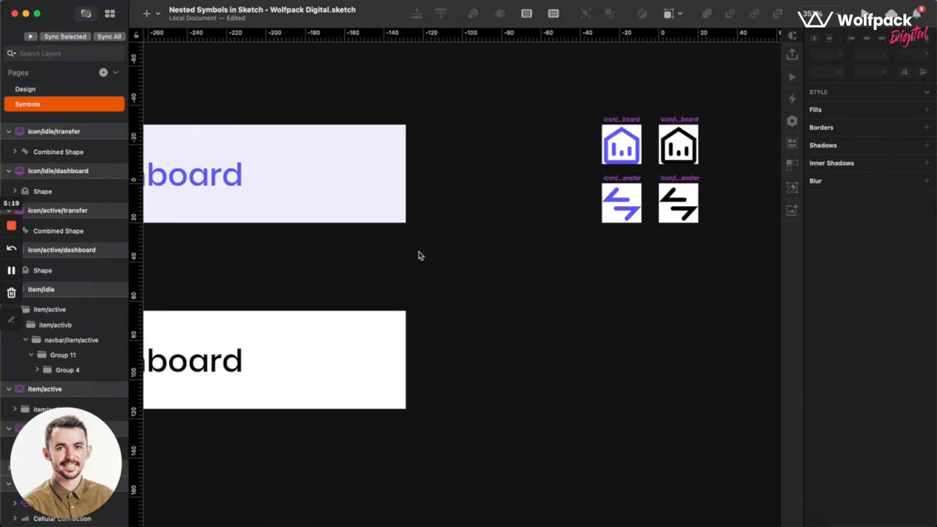
{"action": "scroll", "coordinate": [397, 281], "scroll_direction": "left", "scroll_amount": 5}
{"action": "scroll", "coordinate": [397, 280], "scroll_direction": "down", "scroll_amount": 1}
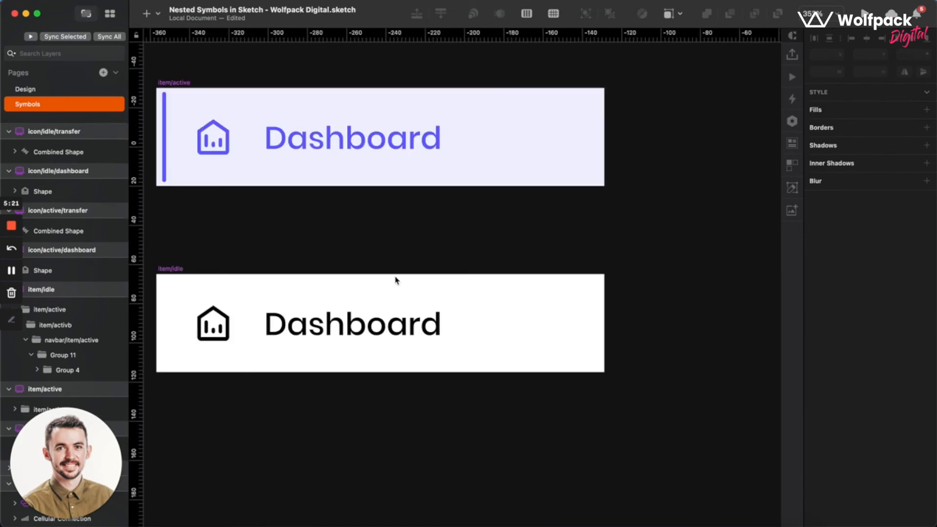
{"action": "scroll", "coordinate": [374, 292], "scroll_direction": "left", "scroll_amount": 5}
{"action": "scroll", "coordinate": [374, 292], "scroll_direction": "up", "scroll_amount": 1}
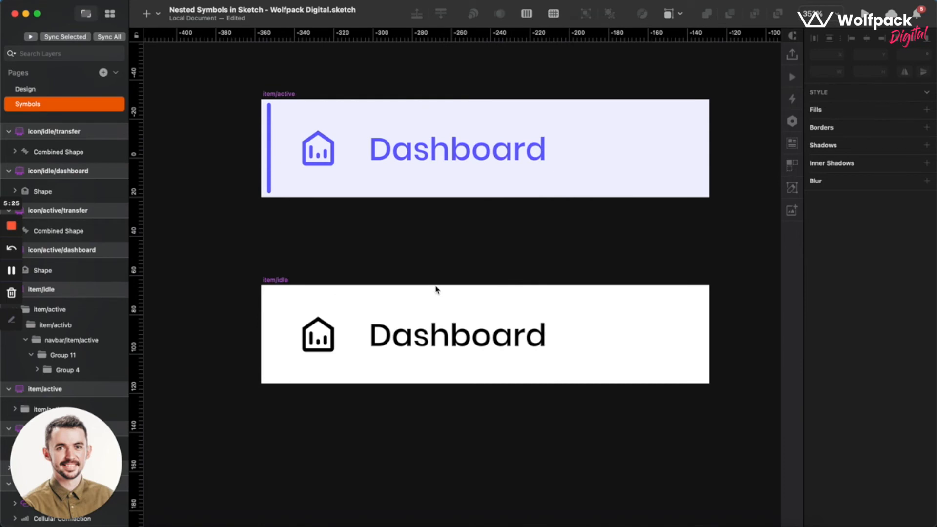
{"action": "scroll", "coordinate": [533, 191], "scroll_direction": "down", "scroll_amount": 5}
{"action": "scroll", "coordinate": [534, 191], "scroll_direction": "left", "scroll_amount": 6}
{"action": "scroll", "coordinate": [534, 192], "scroll_direction": "down", "scroll_amount": 2}
Delete the Transfers, Wallet, Marketplace and Account entries from the navbar symbol source.
{"action": "left_click", "coordinate": [396, 264]}
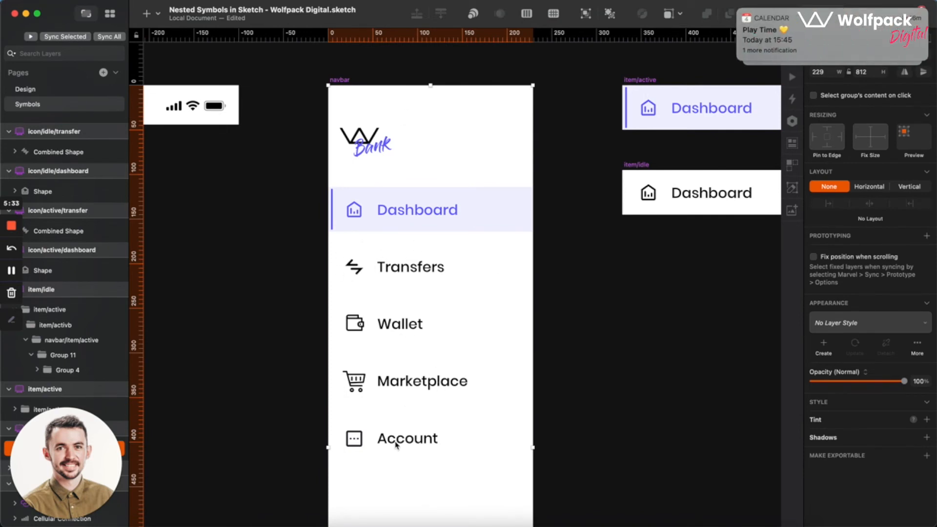
{"action": "double_click", "coordinate": [500, 319]}
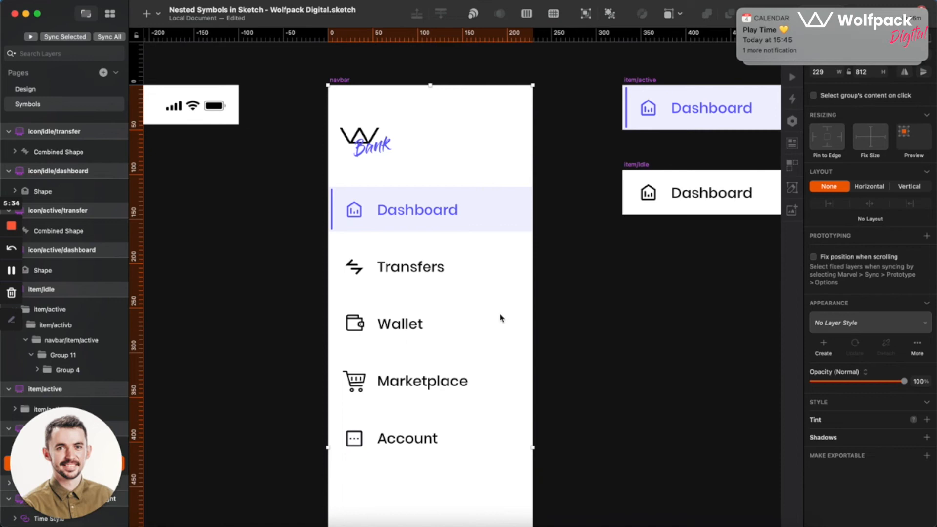
{"action": "double_click", "coordinate": [380, 443]}
{"action": "left_click", "coordinate": [389, 443]}
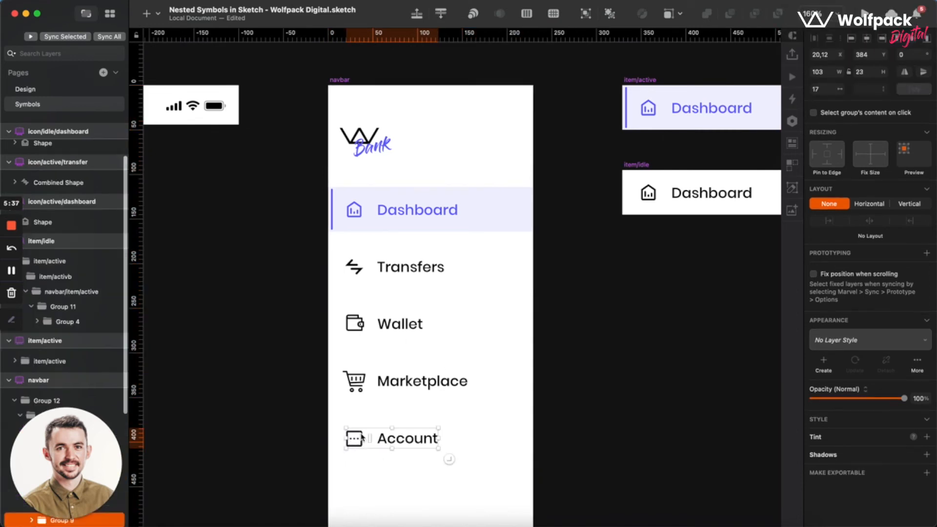
{"action": "left_click", "coordinate": [371, 386], "text": "shift"}
{"action": "left_click", "coordinate": [370, 325], "text": "shift"}
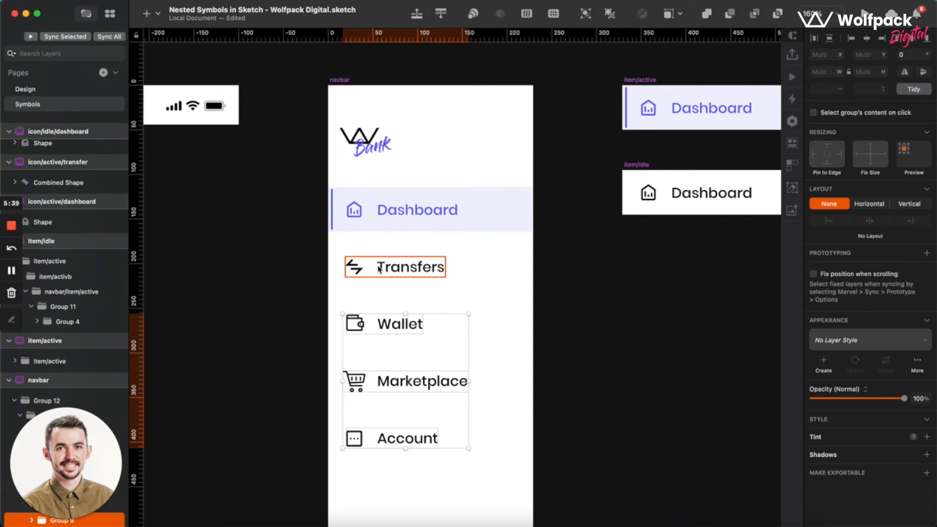
{"action": "left_click", "coordinate": [376, 267], "text": "shift"}
{"action": "key", "text": "Delete"}
Delete the existing Dashboard item from the navbar symbol source, leaving the logo in place.
{"action": "scroll", "coordinate": [413, 211], "scroll_direction": "right", "scroll_amount": 5}
{"action": "scroll", "coordinate": [414, 211], "scroll_direction": "down", "scroll_amount": 2}
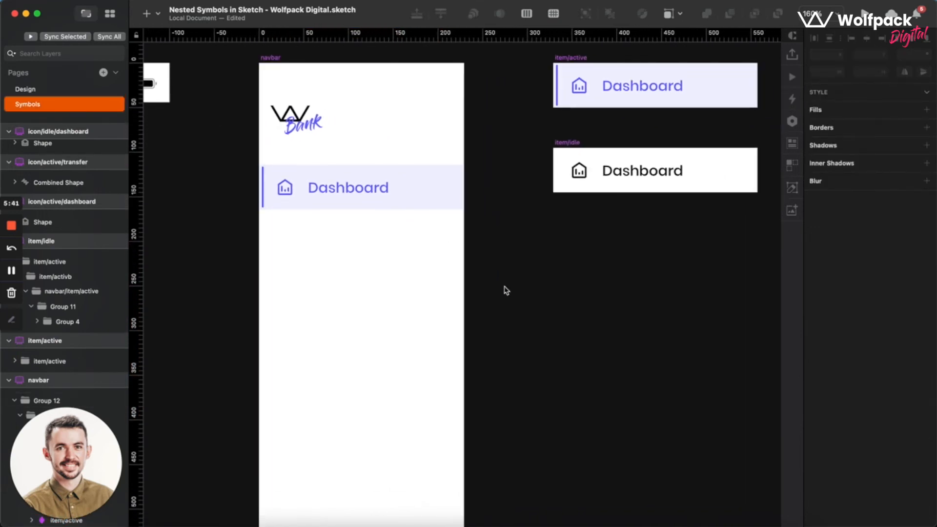
{"action": "left_click", "coordinate": [323, 194]}
{"action": "scroll", "coordinate": [323, 194], "scroll_direction": "left", "scroll_amount": 3}
{"action": "scroll", "coordinate": [324, 194], "scroll_direction": "up", "scroll_amount": 1}
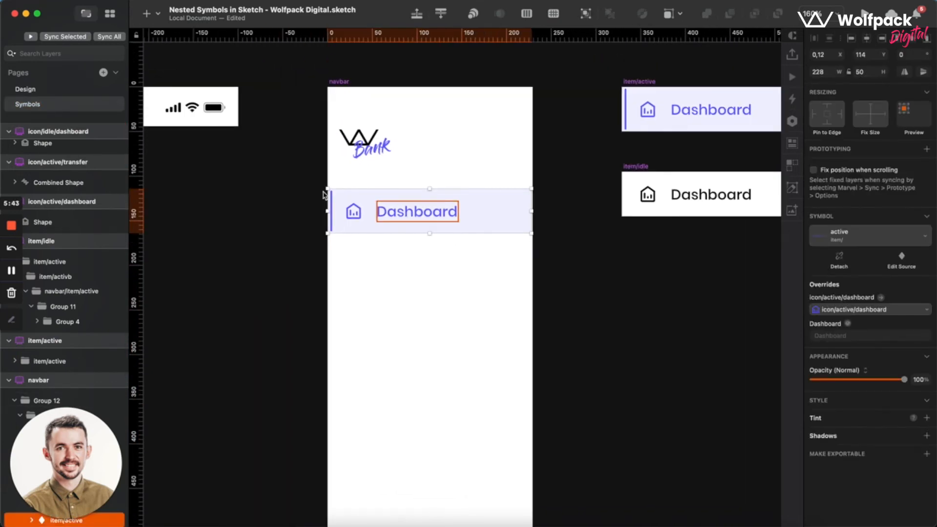
{"action": "key", "text": "Delete"}
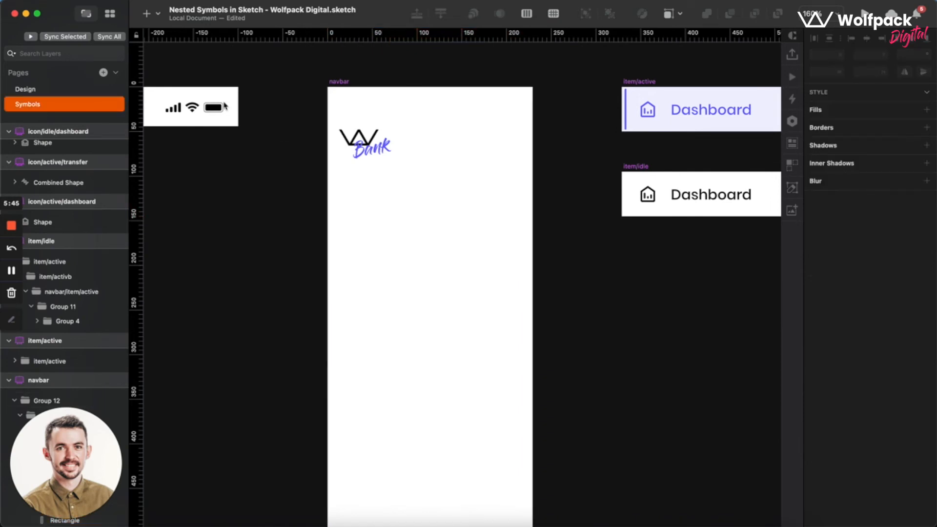
Insert an instance of this document's item/active symbol into the navbar below the logo, spanning its width.
{"action": "left_click", "coordinate": [147, 15]}
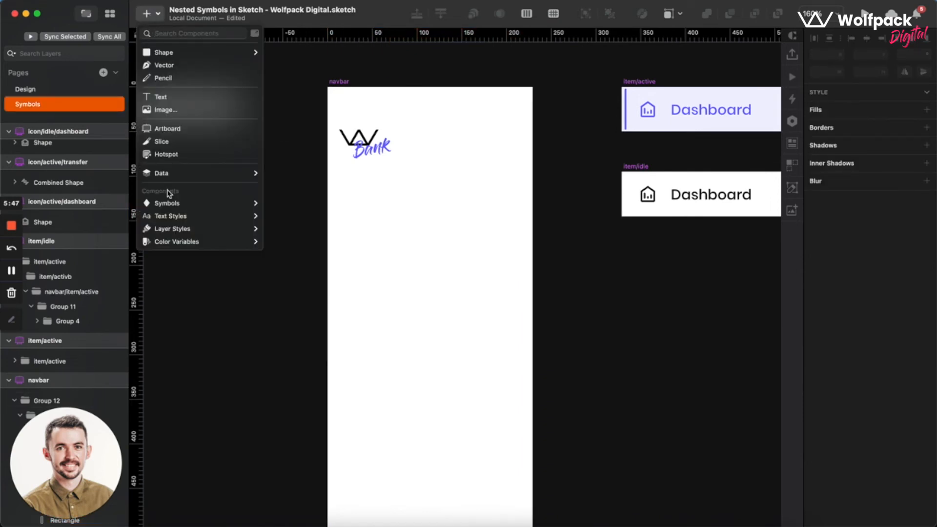
{"action": "mouse_move", "coordinate": [205, 203]}
{"action": "mouse_move", "coordinate": [296, 205]}
{"action": "mouse_move", "coordinate": [376, 245]}
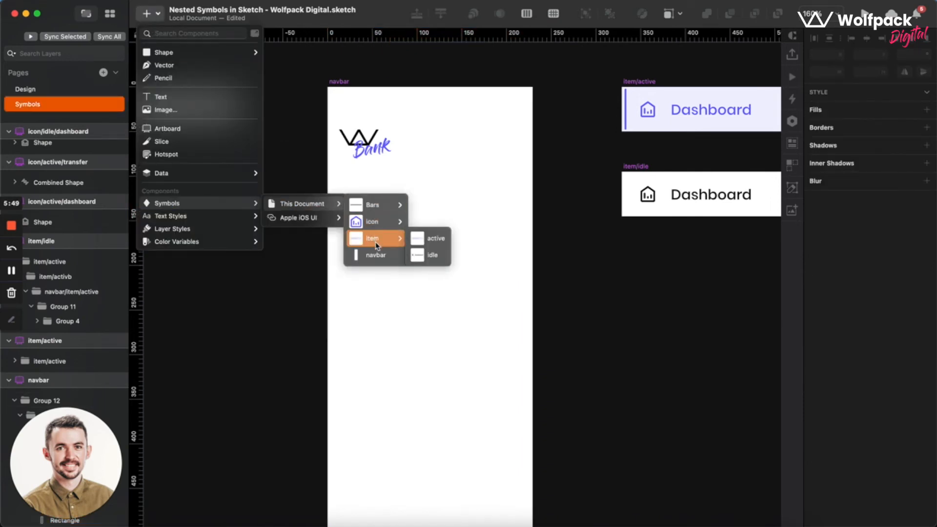
{"action": "left_click", "coordinate": [433, 240]}
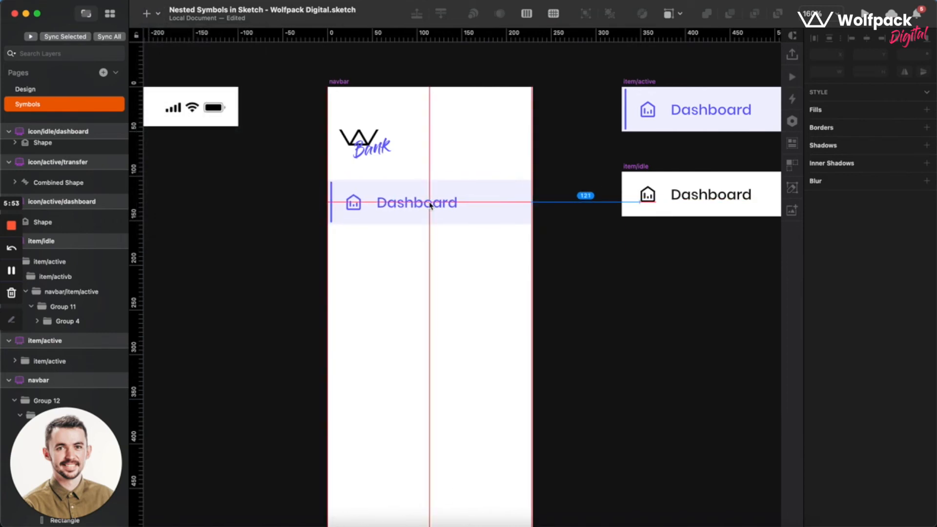
{"action": "left_click", "coordinate": [427, 212]}
Duplicate the active Dashboard item directly below itself at Y 174 and replace the copy with the item/idle symbol.
{"action": "left_click_drag", "start_coordinate": [391, 215], "coordinate": [389, 277]}
{"action": "right_click", "coordinate": [390, 277]}
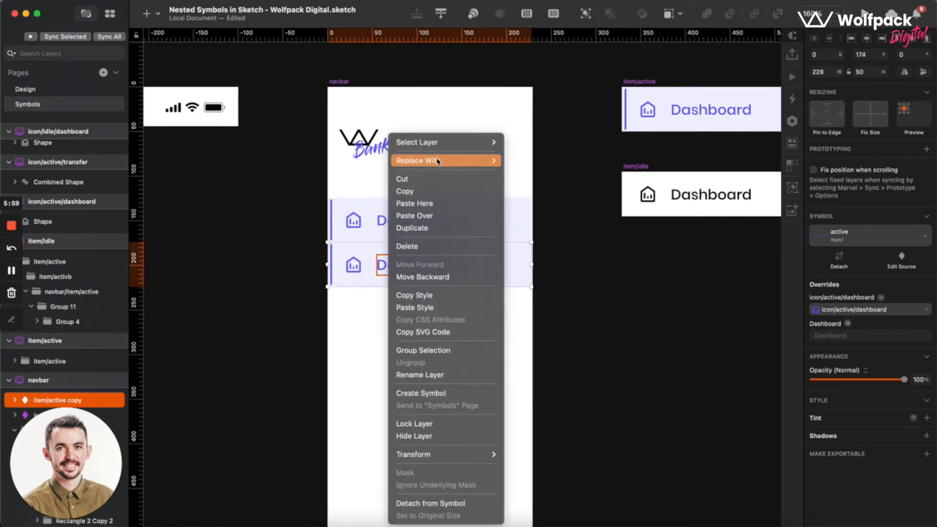
{"action": "mouse_move", "coordinate": [494, 159]}
{"action": "mouse_move", "coordinate": [537, 160]}
{"action": "mouse_move", "coordinate": [605, 195]}
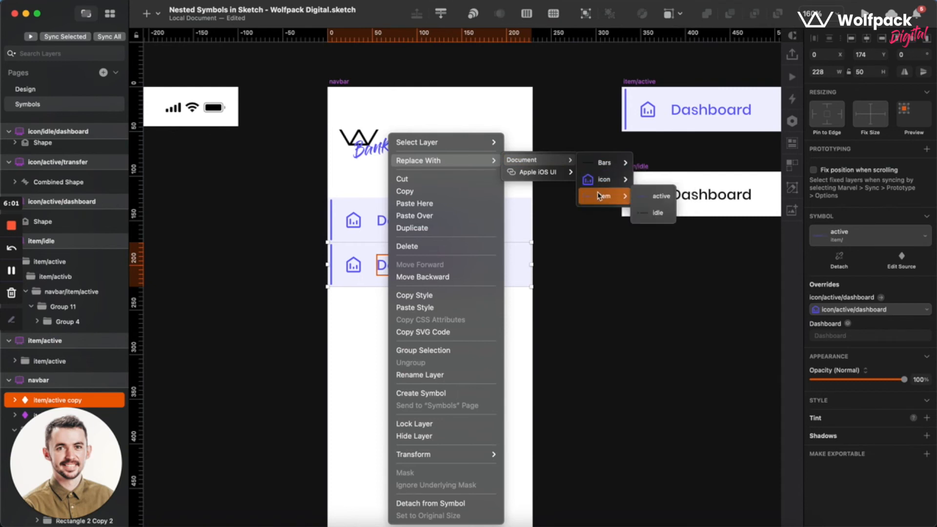
{"action": "left_click", "coordinate": [658, 213]}
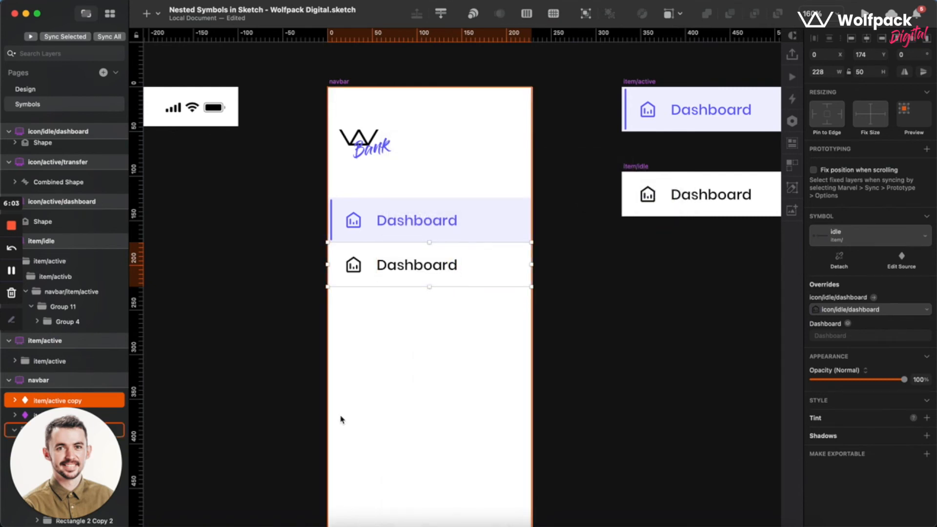
{"action": "left_click", "coordinate": [442, 373]}
{"action": "left_click", "coordinate": [384, 272]}
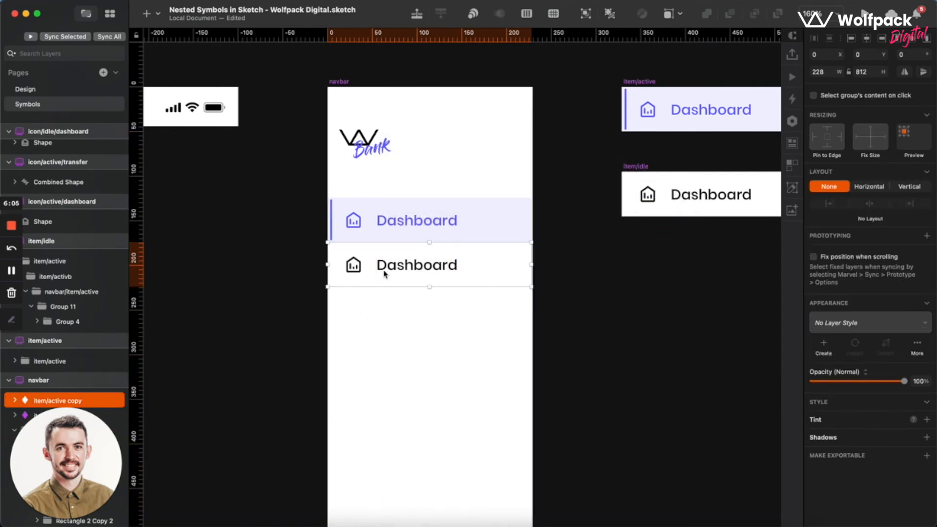
Override the idle item below the active Dashboard item with the label Transfers and the icon/idle/transfer symbol.
{"action": "left_click", "coordinate": [373, 230]}
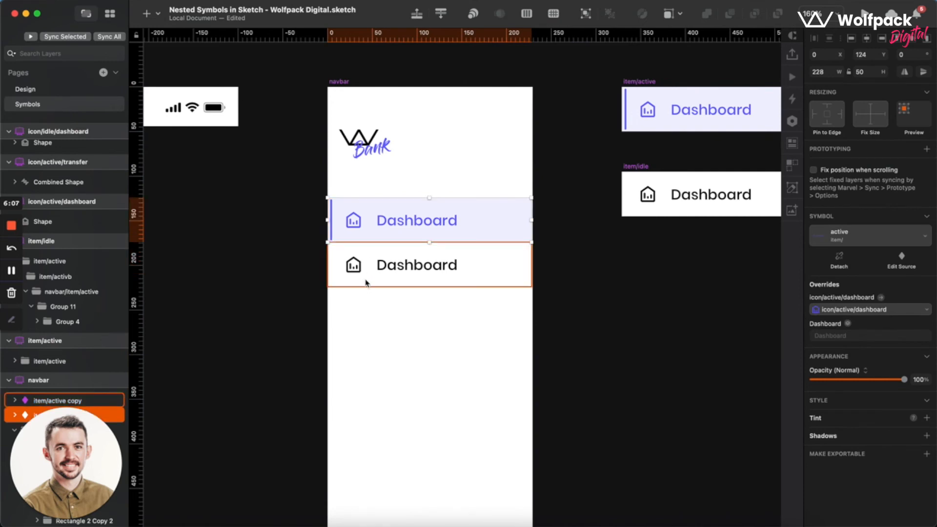
{"action": "left_click", "coordinate": [366, 282]}
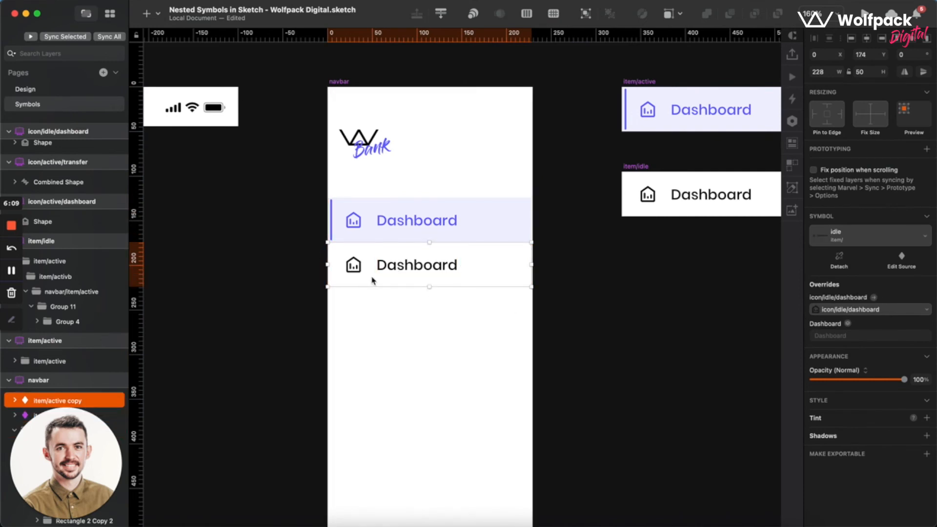
{"action": "left_click", "coordinate": [828, 336]}
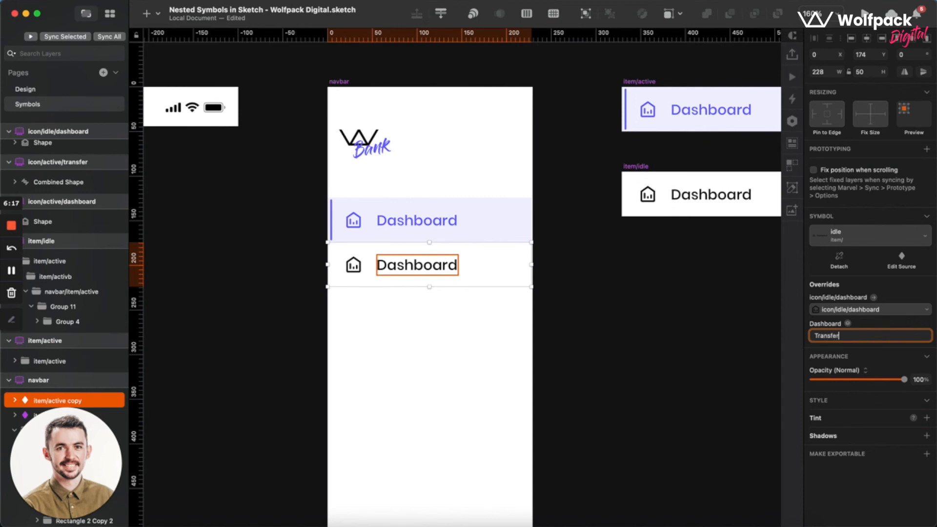
{"action": "key", "text": "Return"}
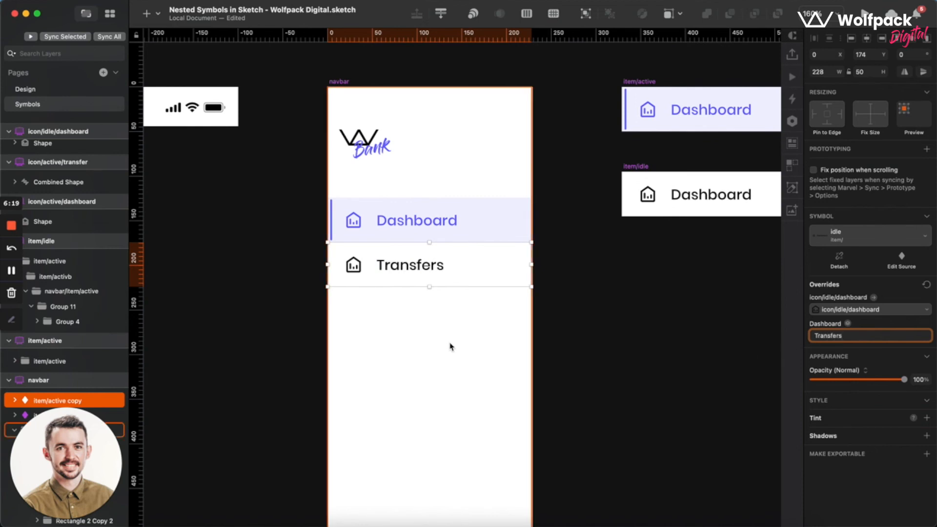
{"action": "left_click", "coordinate": [870, 315]}
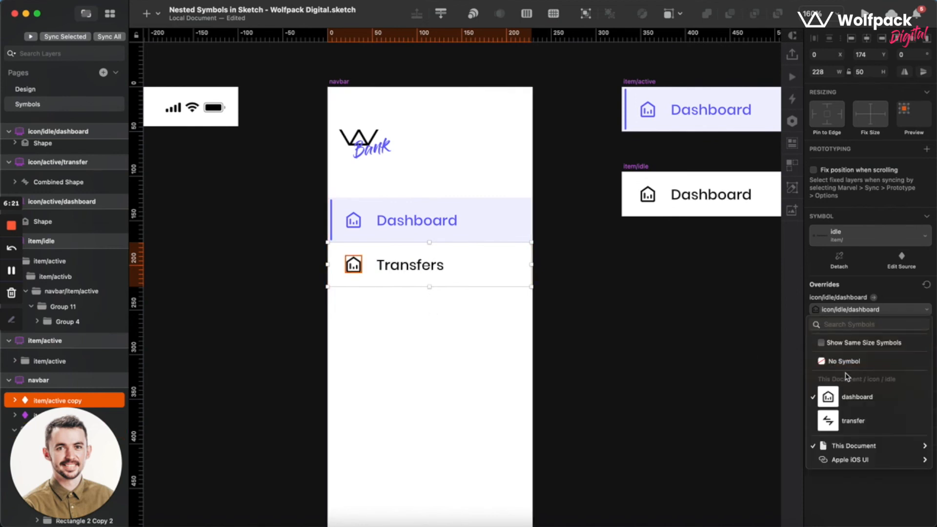
{"action": "left_click", "coordinate": [839, 426]}
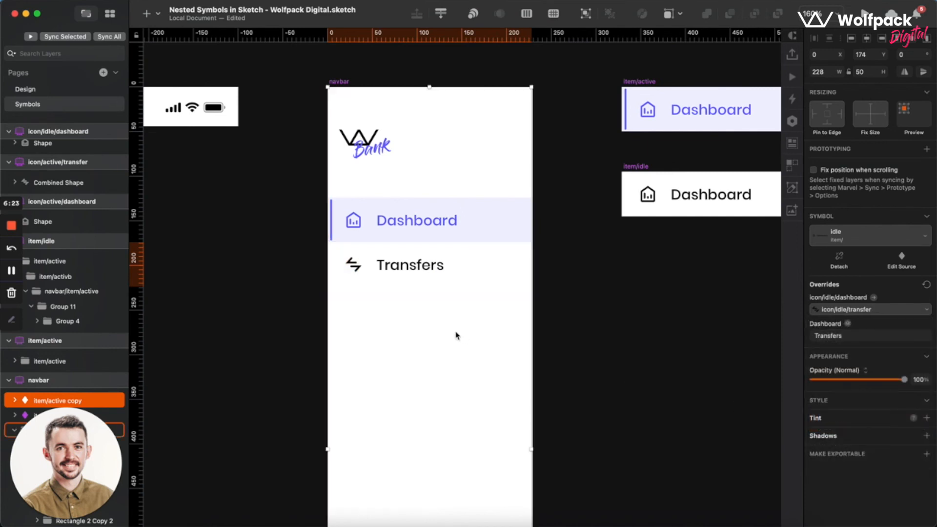
{"action": "left_click", "coordinate": [455, 337]}
Duplicate the idle Transfers item directly below itself in the navbar symbol source.
{"action": "scroll", "coordinate": [410, 385], "scroll_direction": "down", "scroll_amount": 2}
{"action": "scroll", "coordinate": [410, 385], "scroll_direction": "right", "scroll_amount": 2}
{"action": "scroll", "coordinate": [411, 385], "scroll_direction": "up", "scroll_amount": 1}
{"action": "left_click", "coordinate": [352, 260]}
{"action": "left_click_drag", "start_coordinate": [353, 260], "coordinate": [350, 305]}
{"action": "left_click", "coordinate": [440, 324]}
{"action": "scroll", "coordinate": [439, 325], "scroll_direction": "down", "scroll_amount": 3}
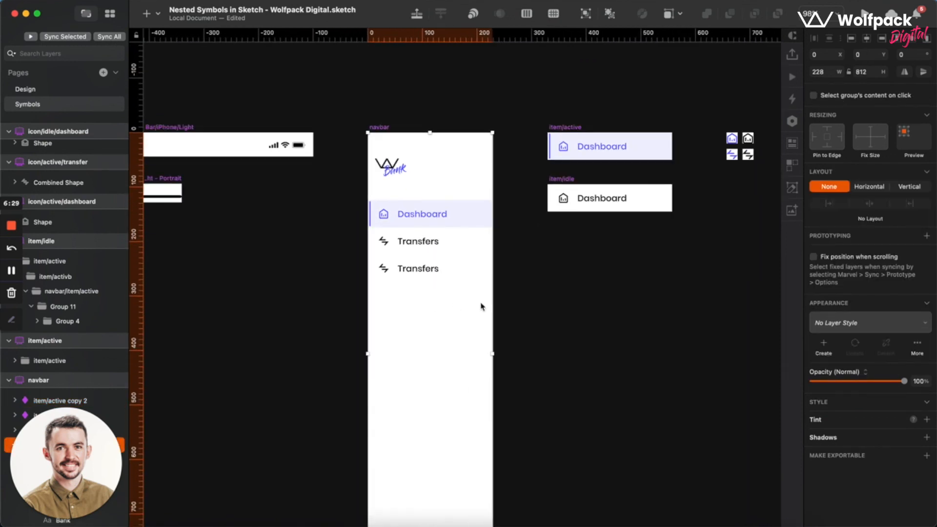
{"action": "scroll", "coordinate": [481, 306], "scroll_direction": "down", "scroll_amount": 2}
{"action": "scroll", "coordinate": [519, 333], "scroll_direction": "up", "scroll_amount": 3}
{"action": "scroll", "coordinate": [502, 309], "scroll_direction": "up", "scroll_amount": 5}
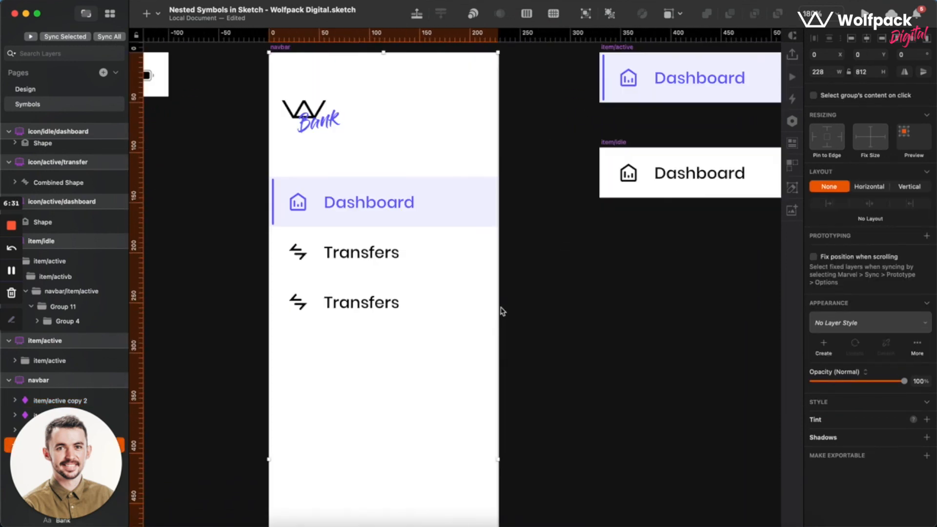
On the Design page, override the third menu item's icon in the navbar instance with icon/idle/dashboard.
{"action": "left_click", "coordinate": [25, 90]}
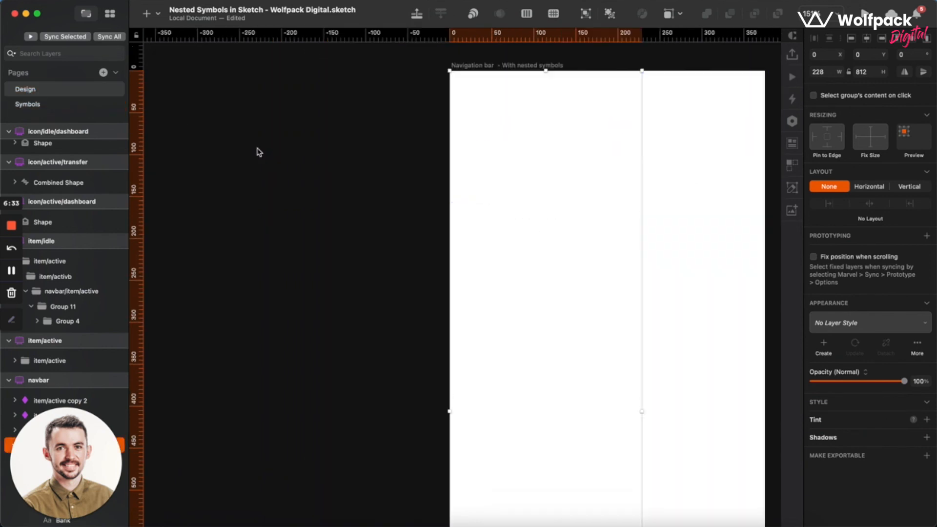
{"action": "left_click", "coordinate": [502, 247]}
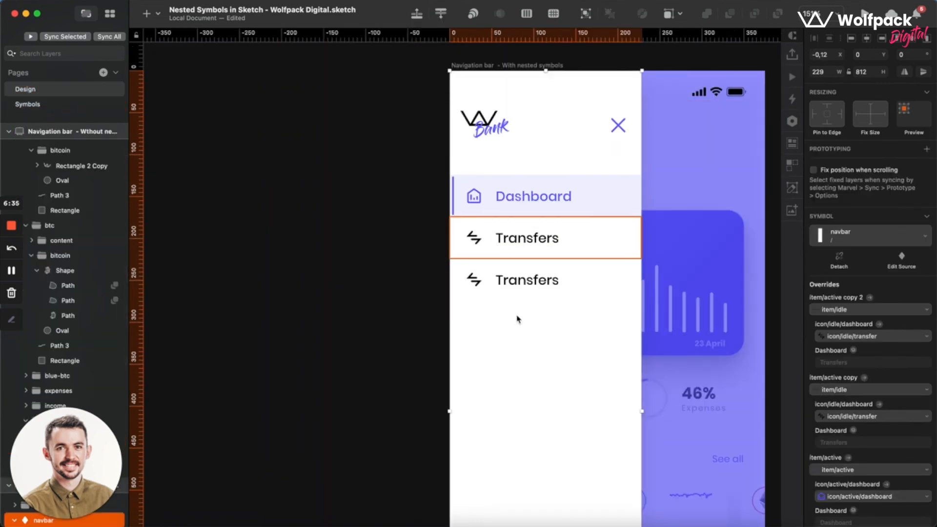
{"action": "left_click", "coordinate": [500, 281]}
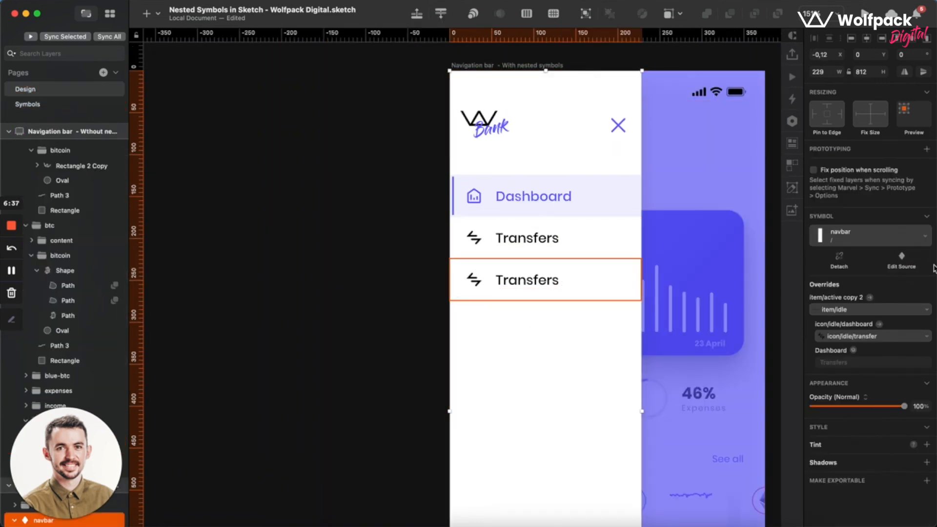
{"action": "left_click", "coordinate": [851, 310]}
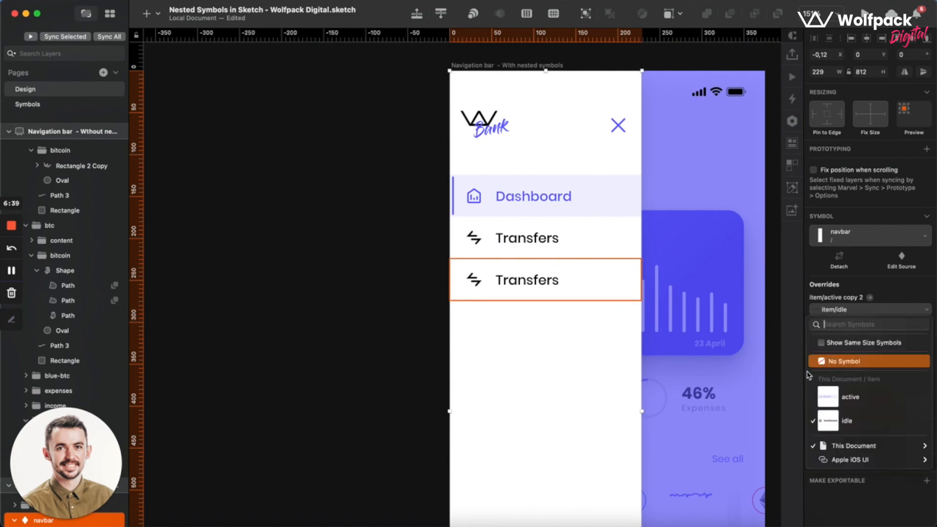
{"action": "left_click", "coordinate": [852, 310]}
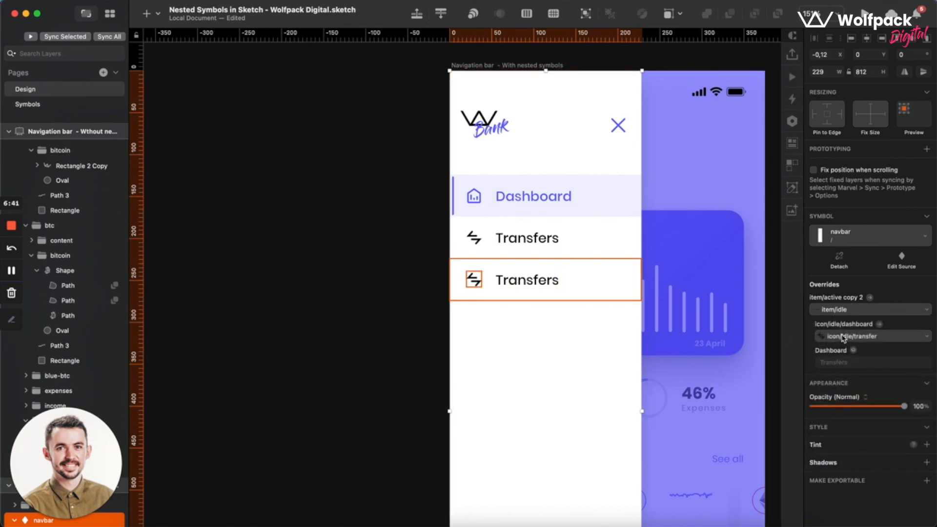
{"action": "left_click", "coordinate": [844, 338]}
{"action": "left_click", "coordinate": [841, 429]}
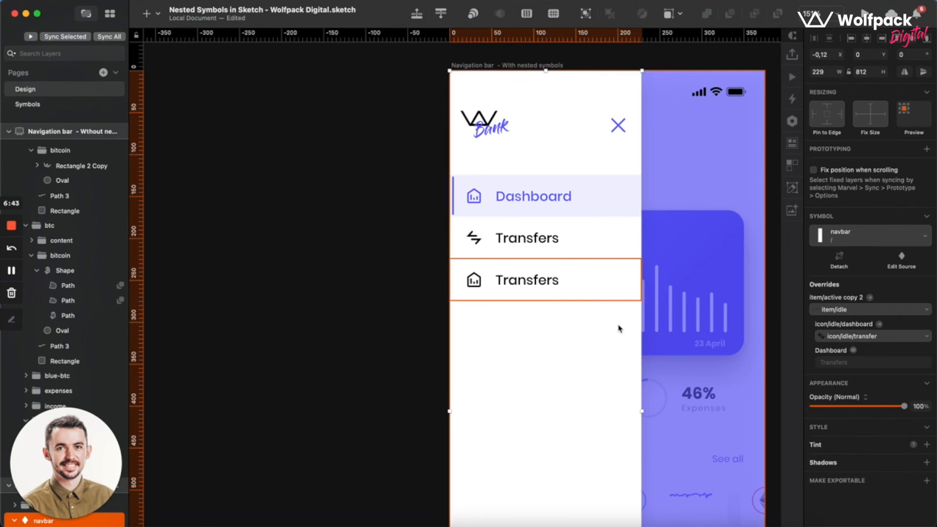
Override the third menu item's label in the navbar instance with Dashboard.
{"action": "left_click", "coordinate": [868, 360]}
{"action": "type", "text": "Dashboard"}
{"action": "key", "text": "Return"}
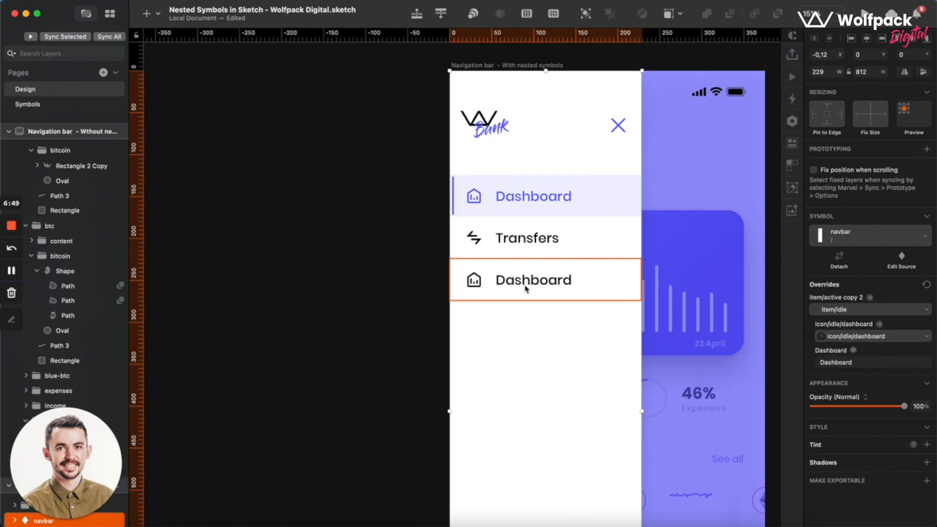
{"action": "scroll", "coordinate": [573, 274], "scroll_direction": "right", "scroll_amount": 4}
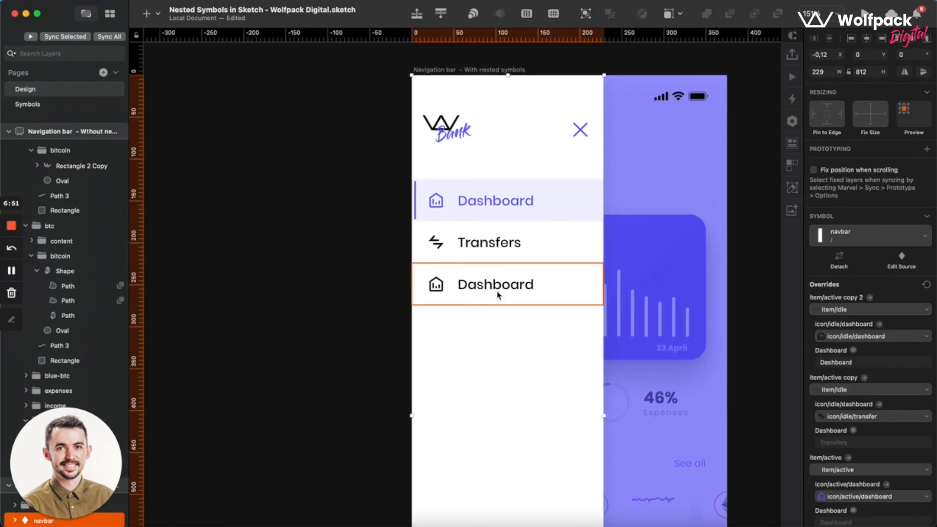